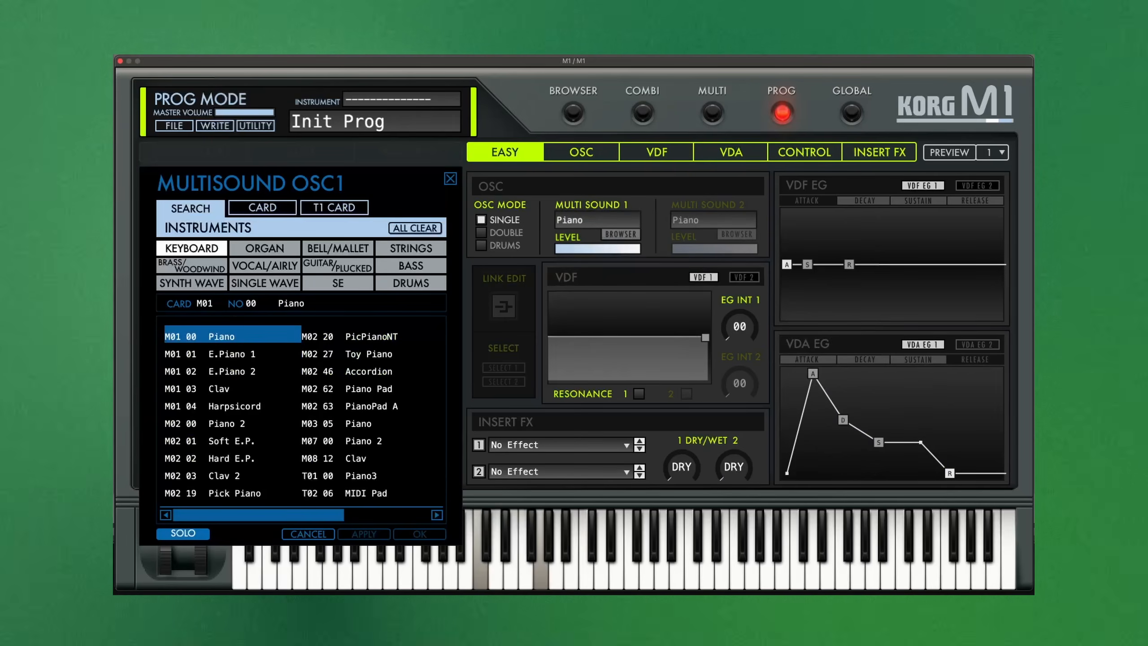
Look through the Synth Wave and Single Wave categories of multisounds for oscillator 1.
{"action": "left_click", "coordinate": [209, 283]}
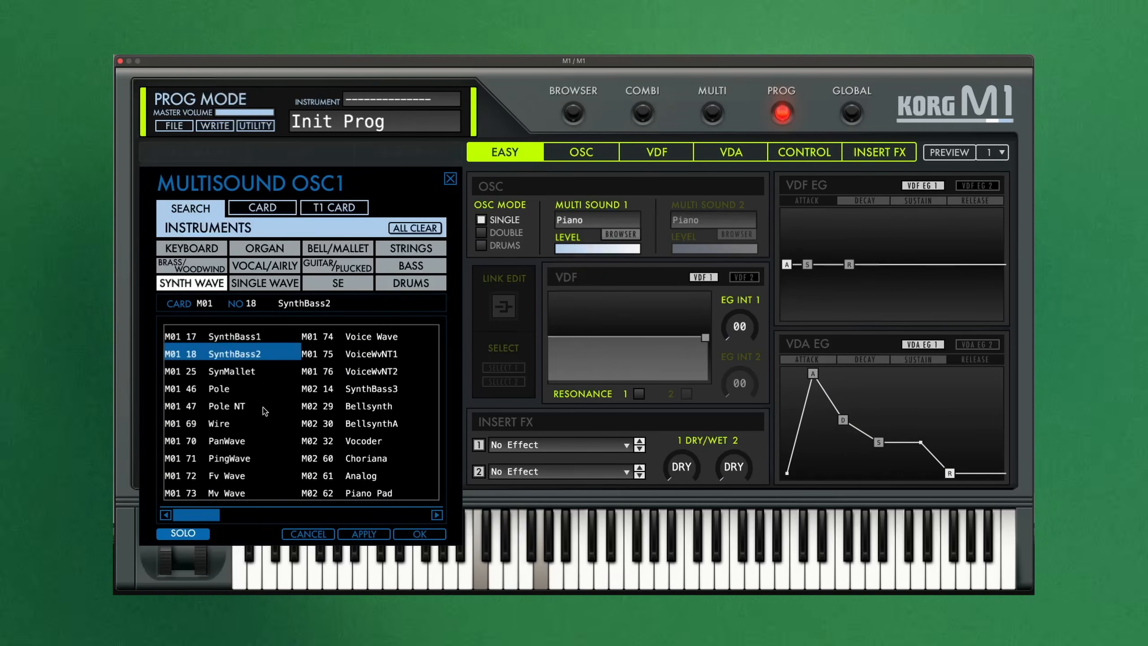
{"action": "left_click", "coordinate": [264, 283]}
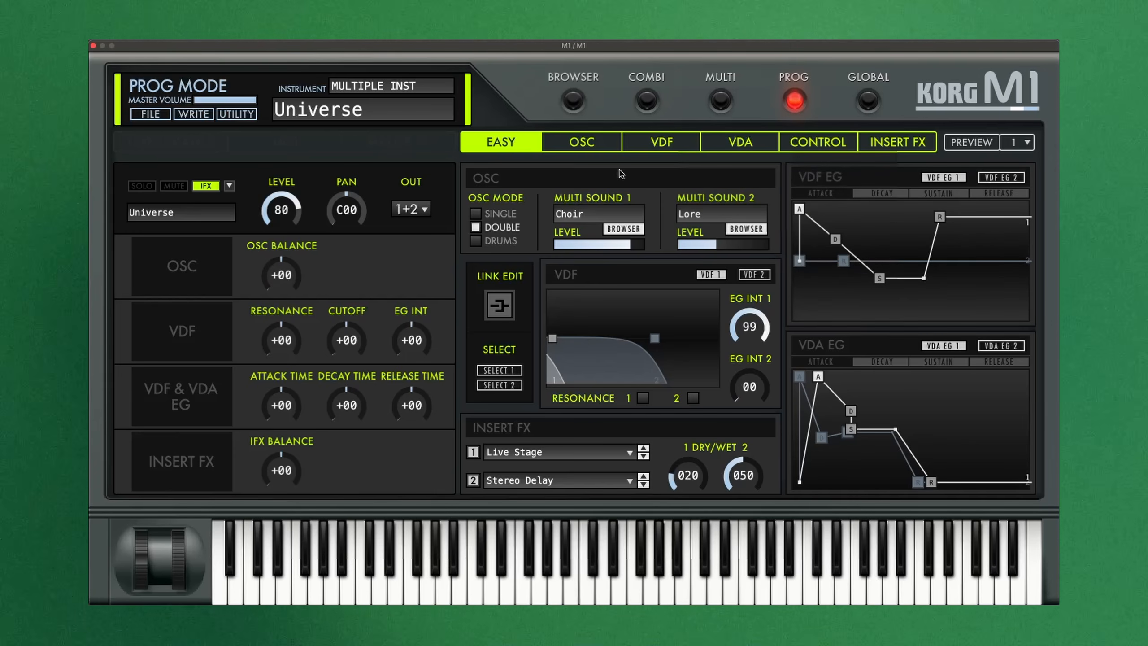
Review the Universe program's OSC, VDF, VDA, Control and Insert FX pages, ending on the Easy page.
{"action": "left_click", "coordinate": [586, 143]}
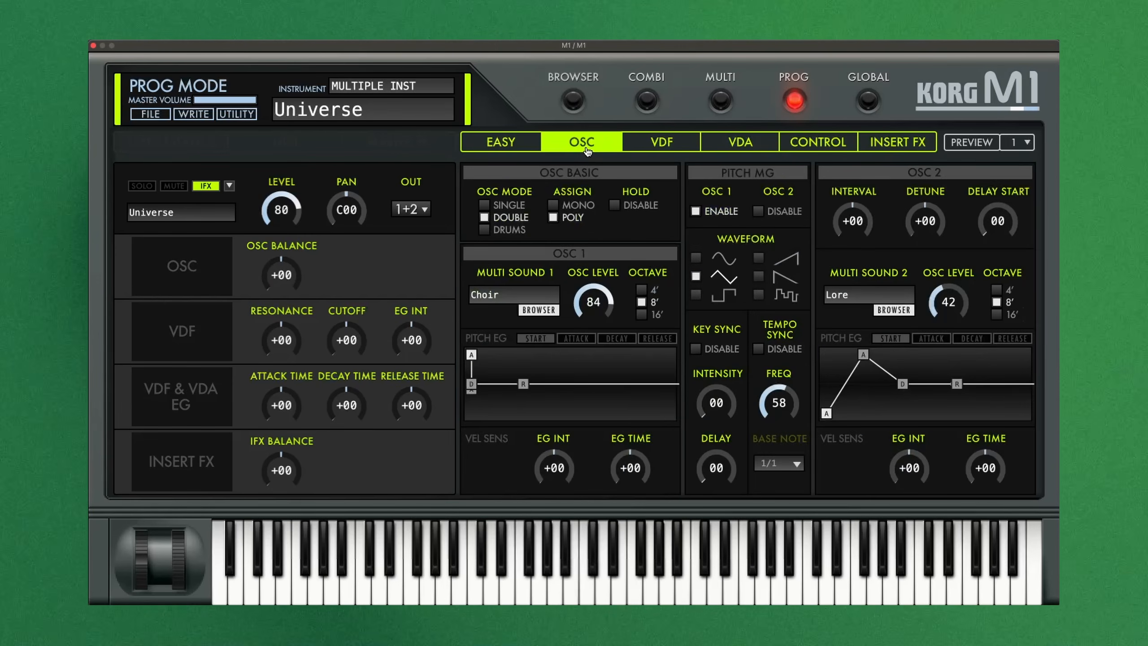
{"action": "left_click", "coordinate": [664, 150]}
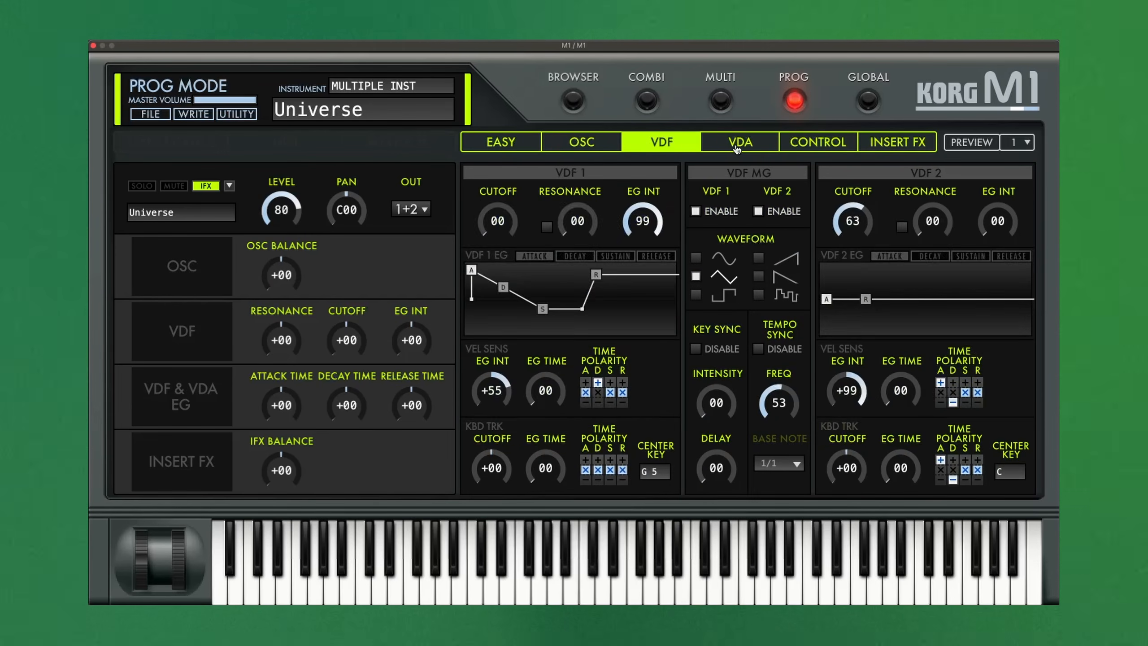
{"action": "left_click", "coordinate": [736, 149]}
{"action": "left_click", "coordinate": [824, 150]}
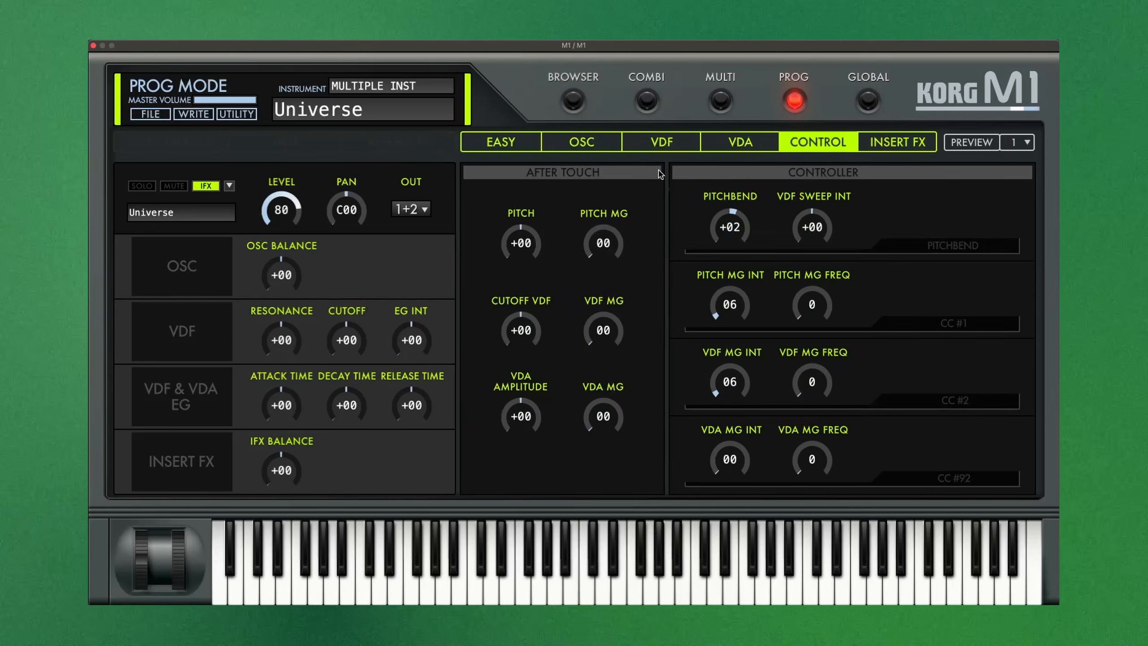
{"action": "left_click", "coordinate": [893, 147]}
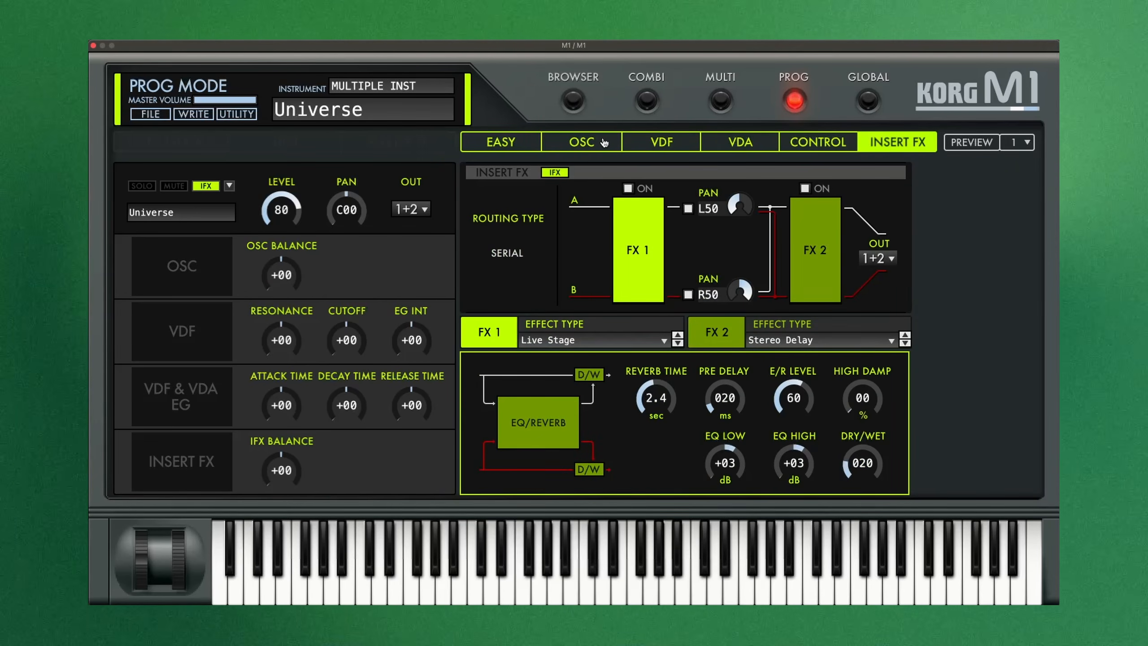
{"action": "left_click", "coordinate": [508, 147]}
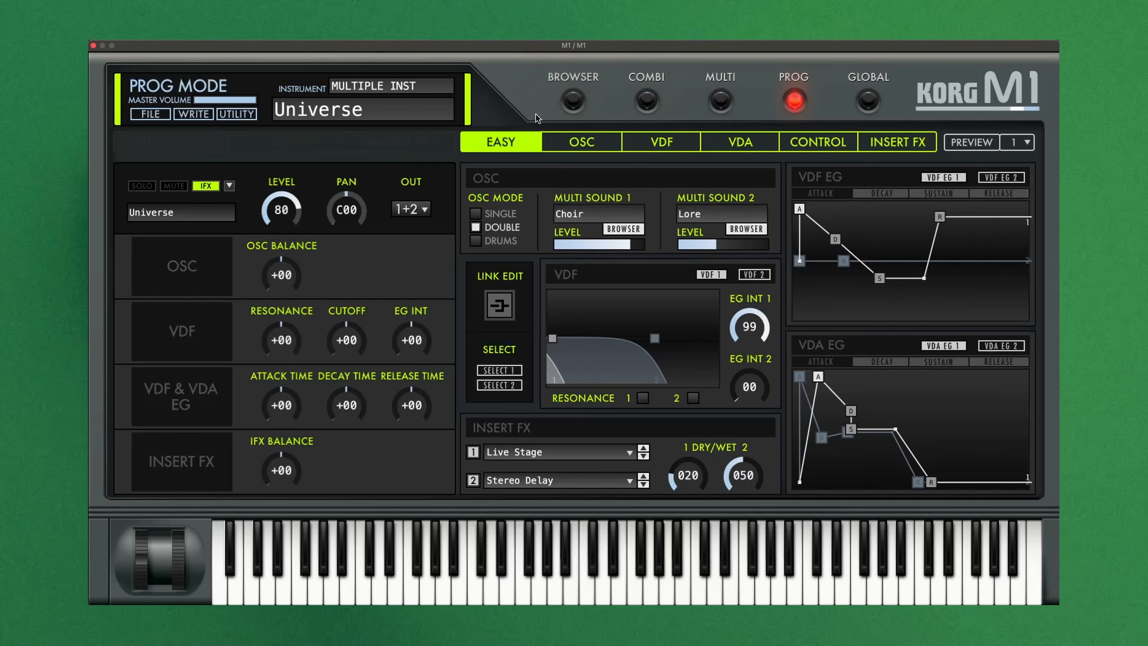
Look through the four User cards in the program browser and load Init Prog from slot U01 01.
{"action": "left_click", "coordinate": [569, 104]}
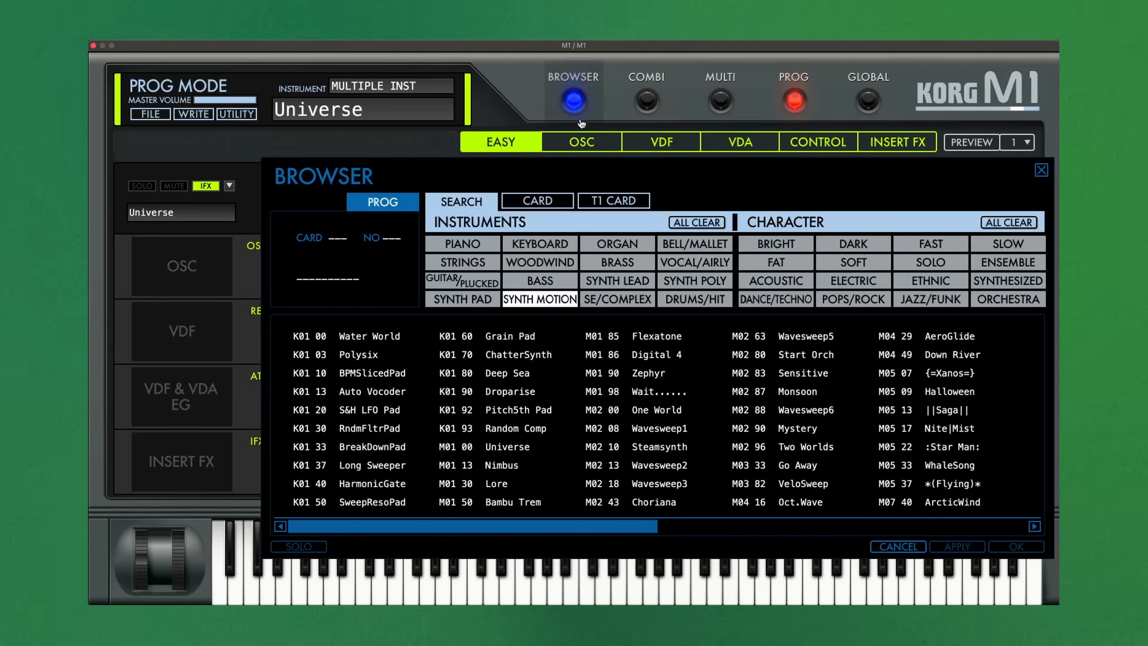
{"action": "left_click", "coordinate": [543, 202]}
{"action": "left_click", "coordinate": [628, 300]}
{"action": "left_click", "coordinate": [691, 302]}
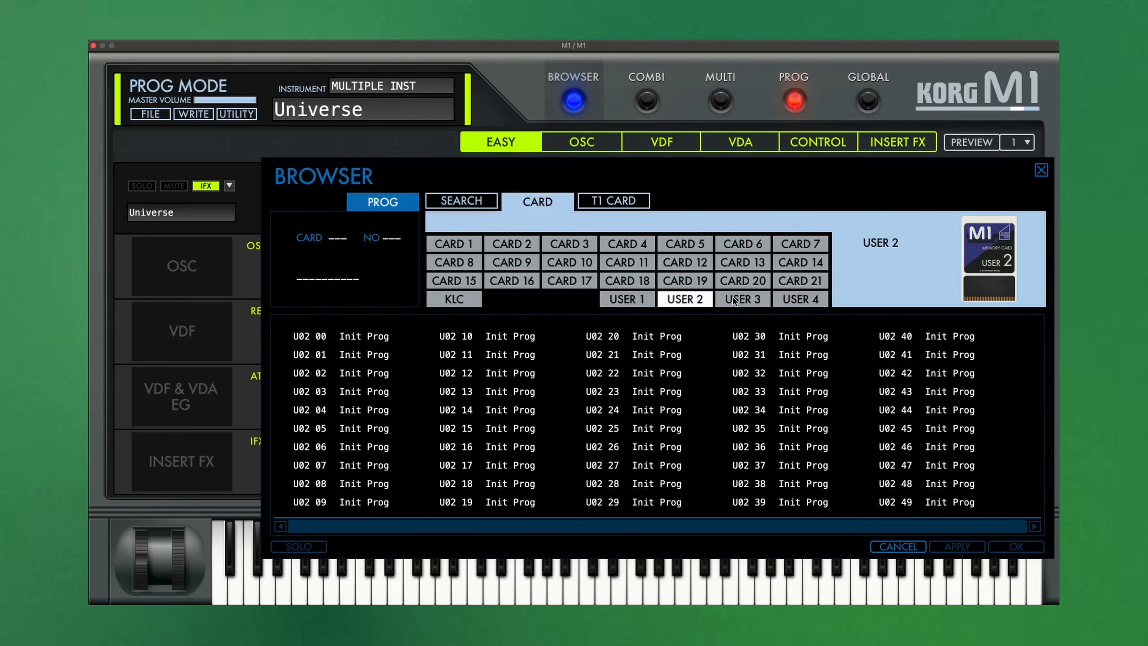
{"action": "left_click", "coordinate": [744, 300]}
{"action": "left_click", "coordinate": [807, 299]}
{"action": "left_click", "coordinate": [686, 300]}
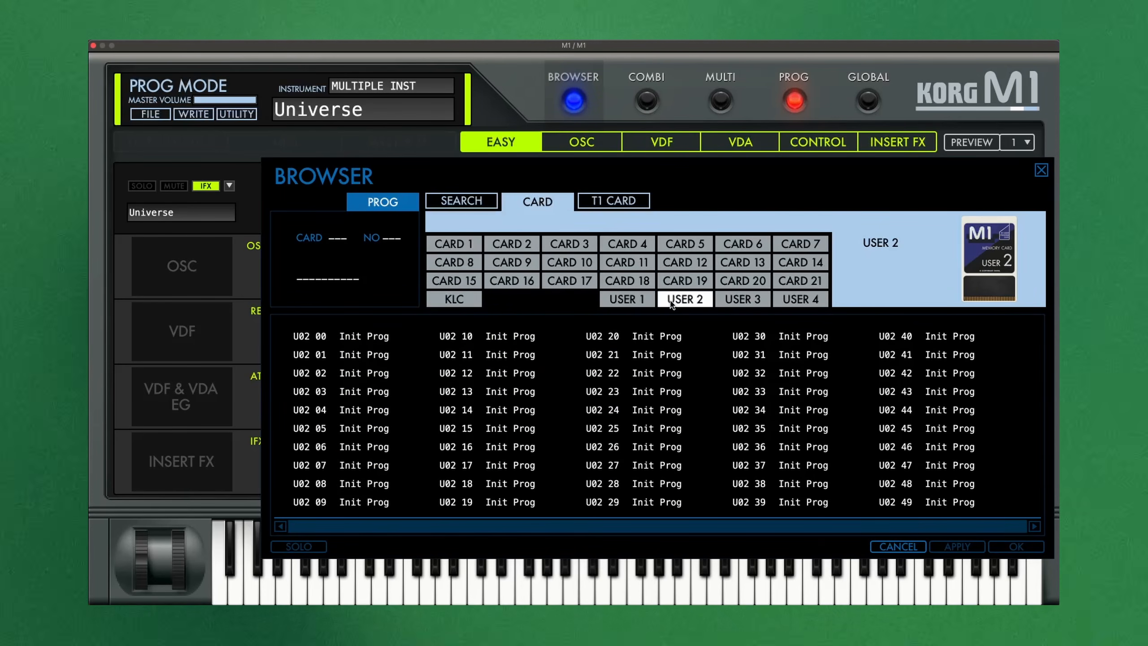
{"action": "left_click", "coordinate": [633, 301]}
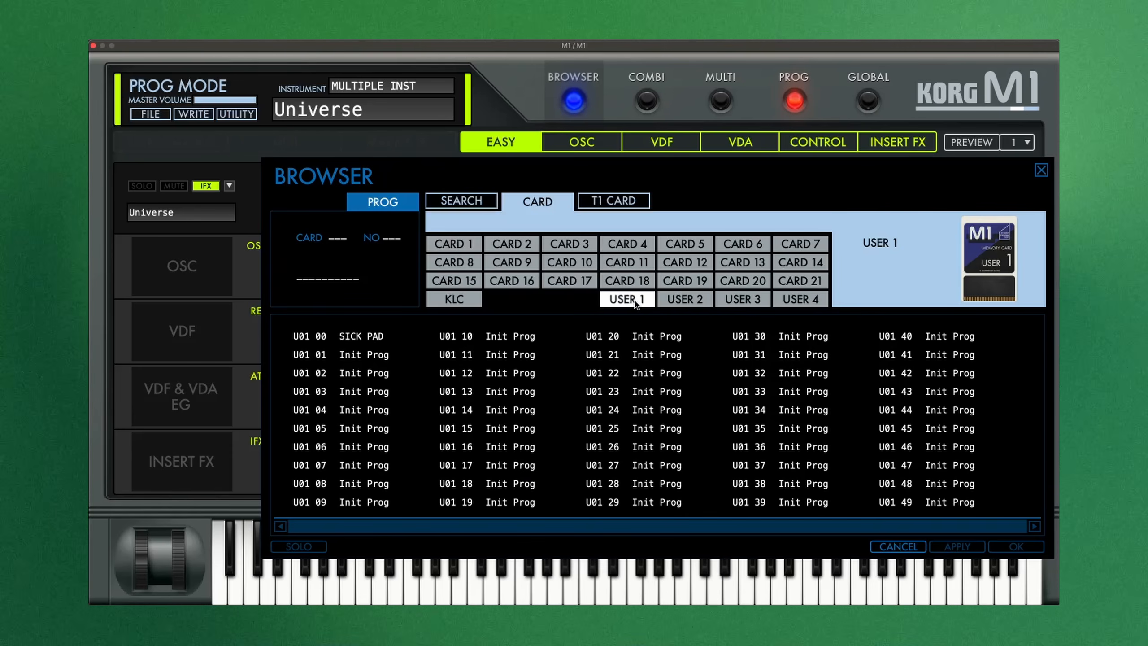
{"action": "double_click", "coordinate": [357, 356]}
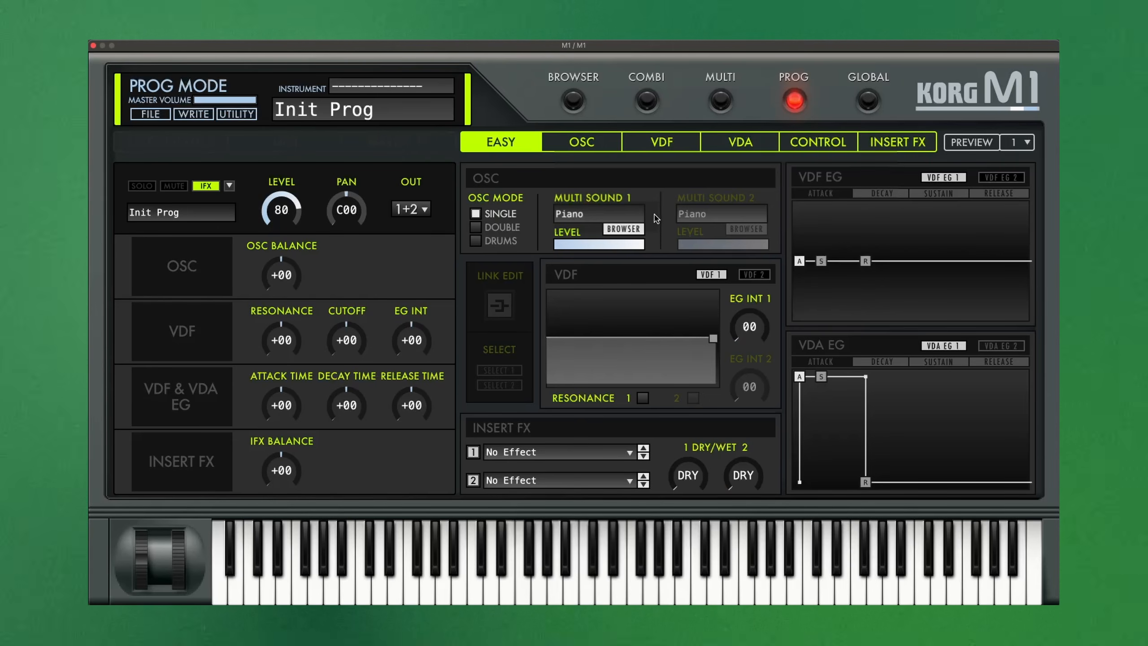
Try the Double and Drums oscillator modes and return the program to Single mode.
{"action": "left_click", "coordinate": [475, 227]}
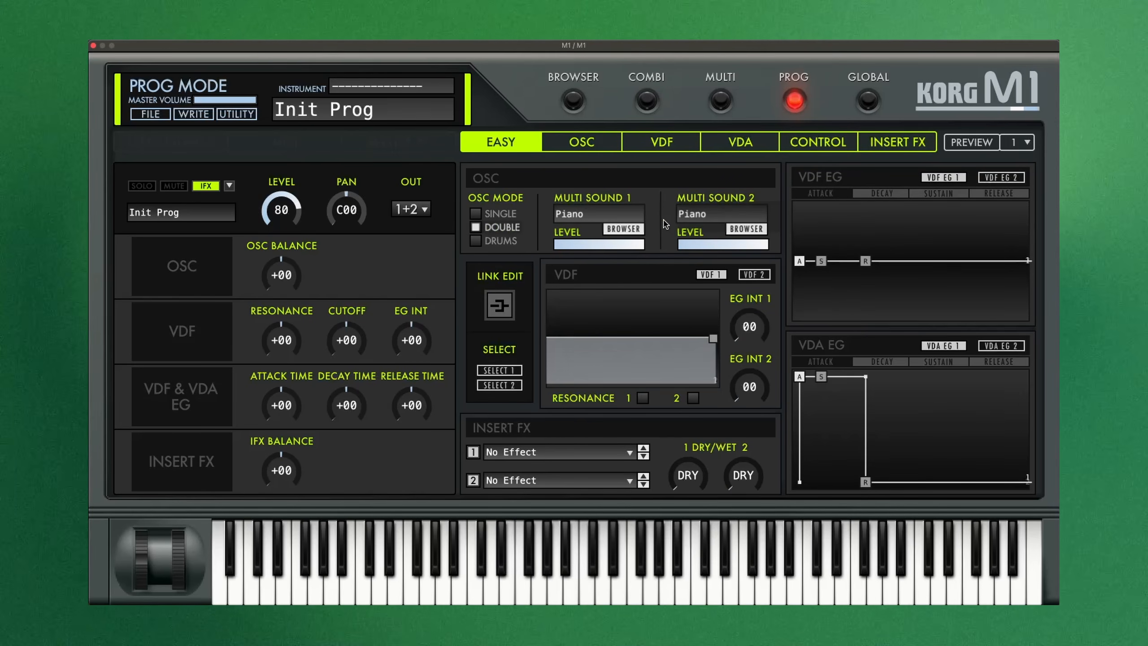
{"action": "left_click", "coordinate": [497, 243]}
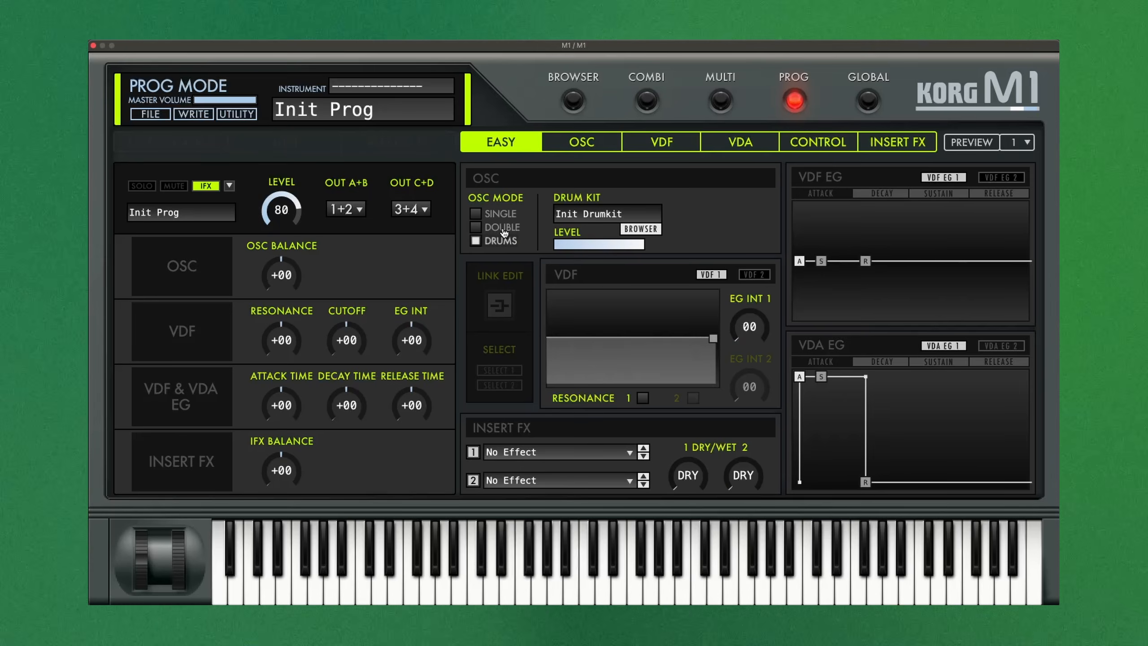
{"action": "left_click", "coordinate": [502, 228]}
{"action": "left_click", "coordinate": [501, 213]}
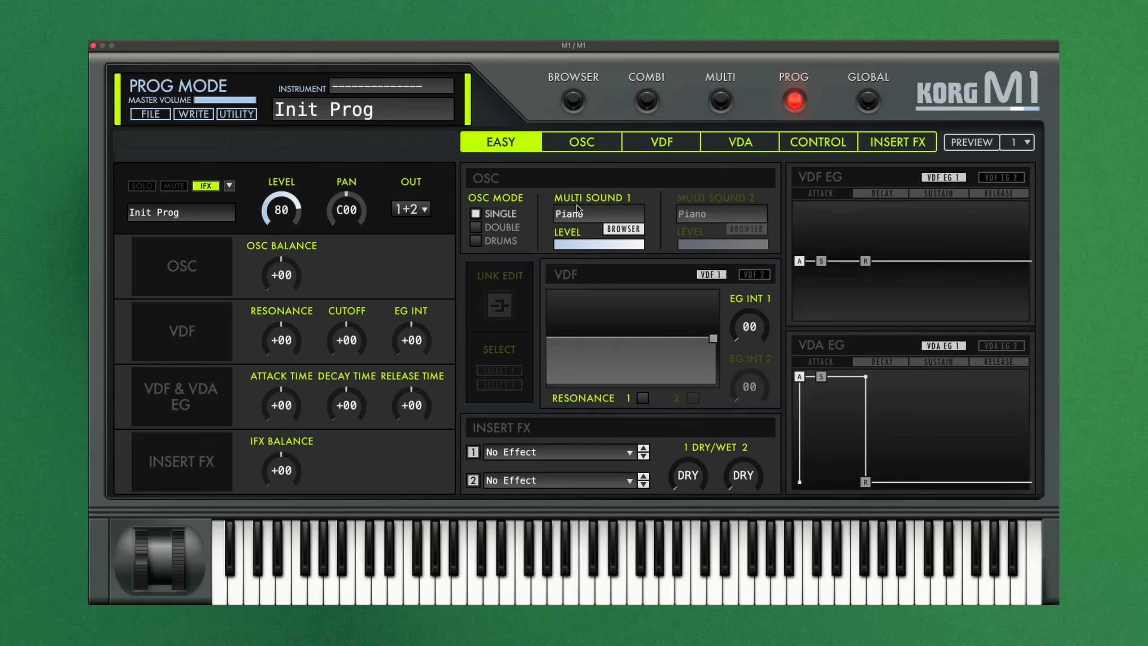
Audition Voices, Choir, Voice Wave and VoiceWvNT1 among the Vocal/Airy multisounds for oscillator 1, and look through the rest of the category.
{"action": "left_click", "coordinate": [622, 229]}
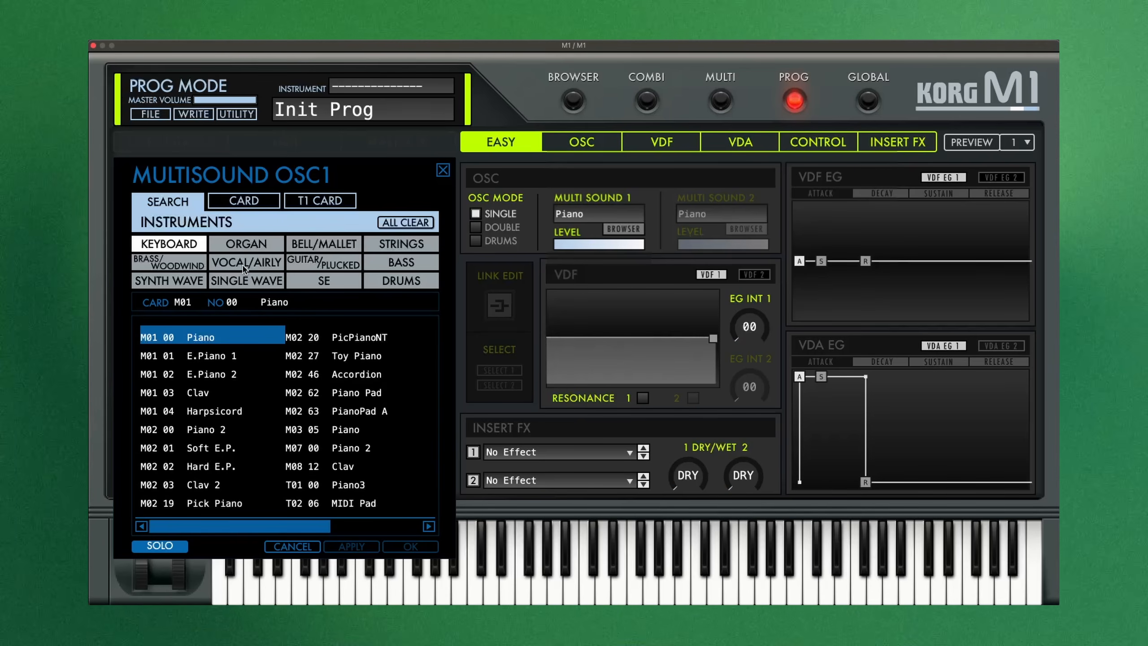
{"action": "left_click", "coordinate": [248, 267]}
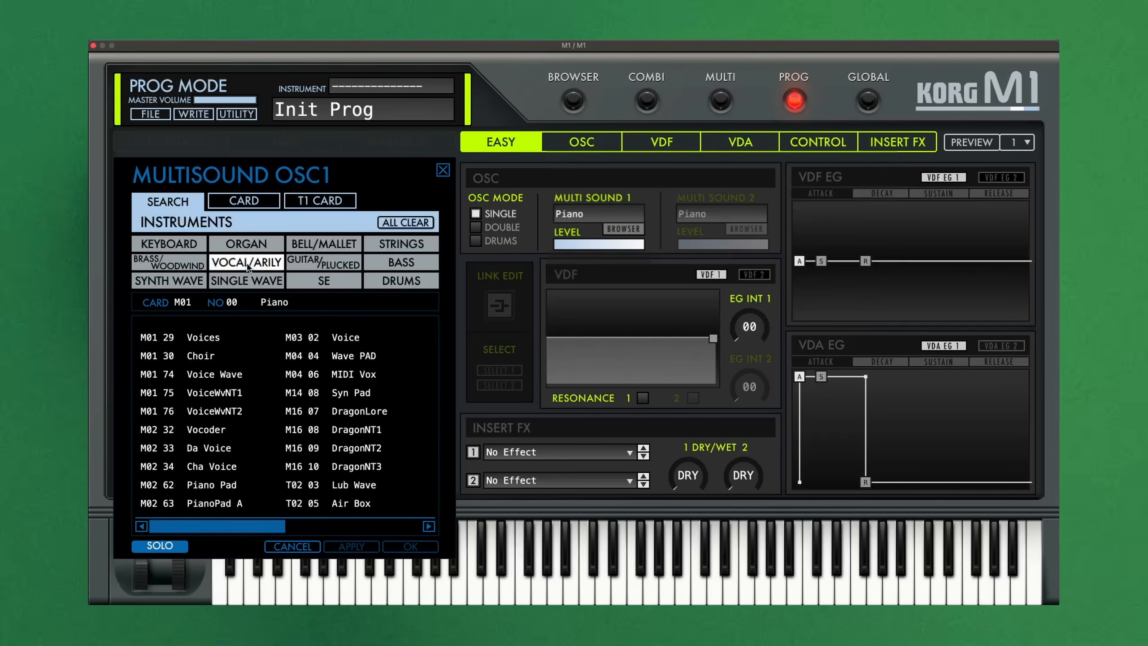
{"action": "left_click", "coordinate": [225, 342]}
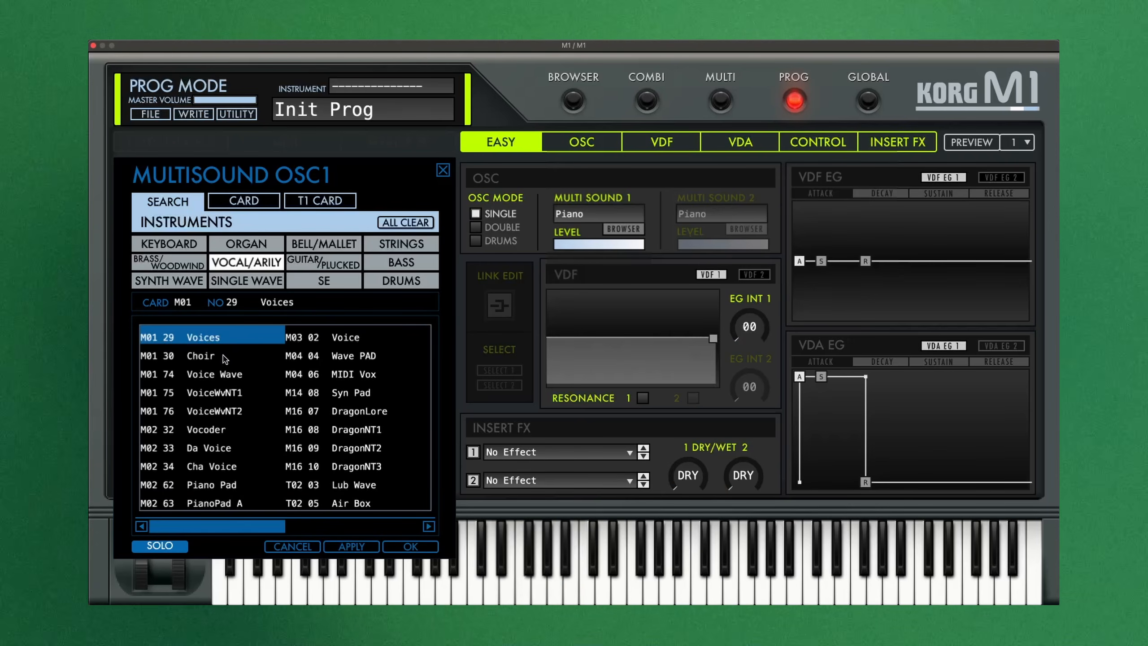
{"action": "left_click", "coordinate": [225, 357]}
{"action": "left_click", "coordinate": [241, 375]}
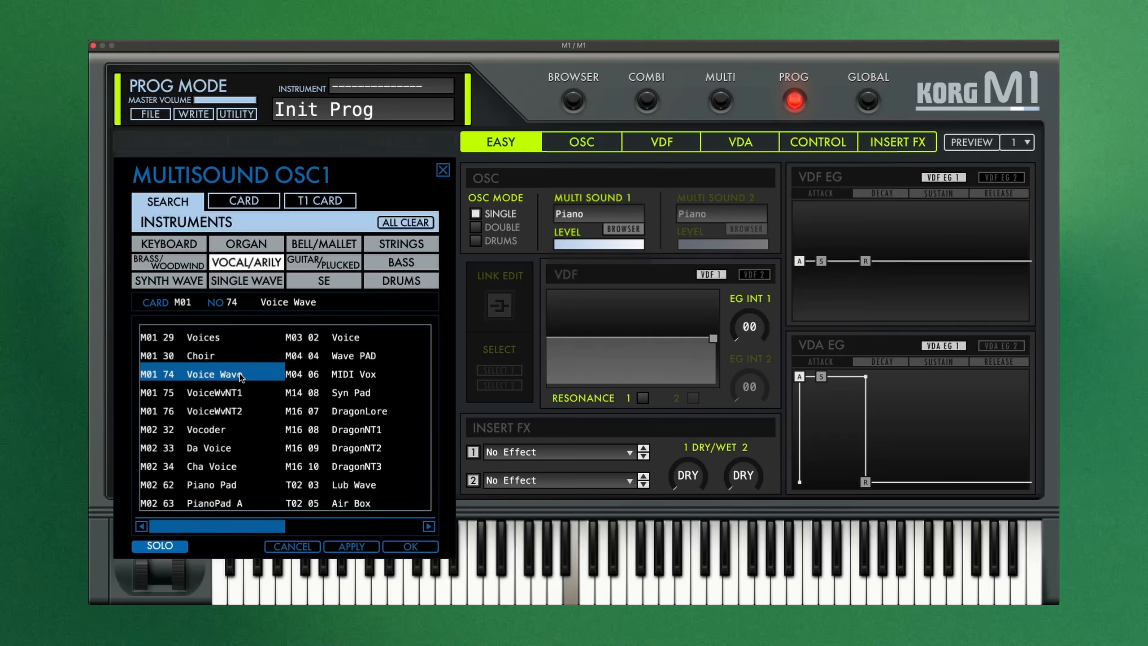
{"action": "left_click", "coordinate": [242, 393]}
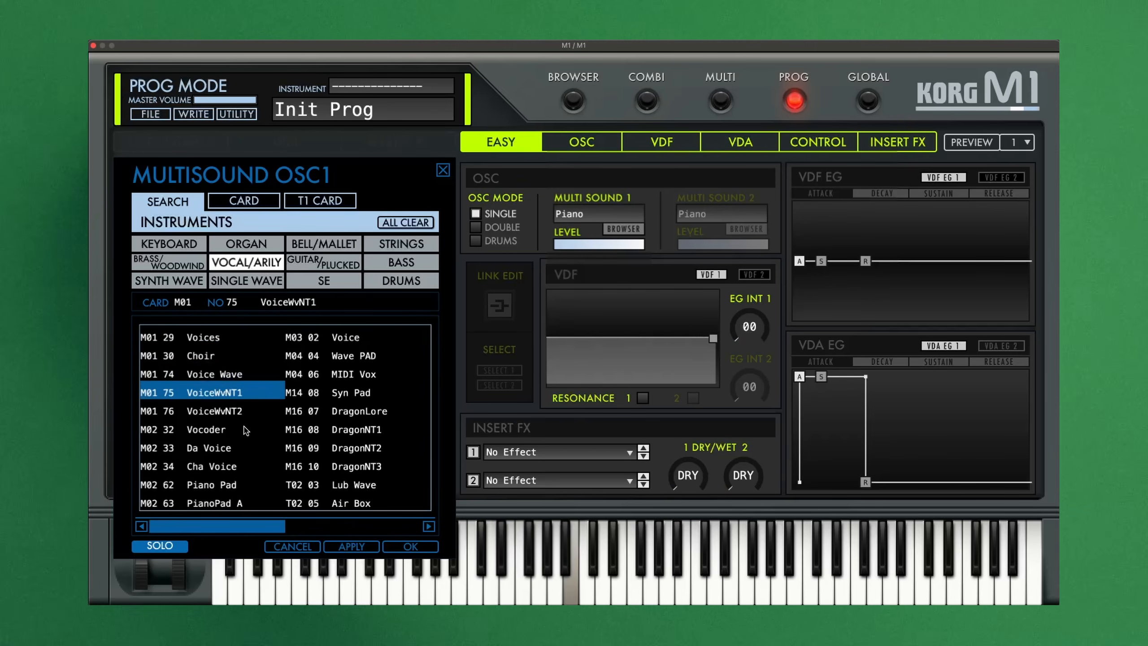
{"action": "left_click", "coordinate": [336, 528]}
{"action": "left_click", "coordinate": [365, 529]}
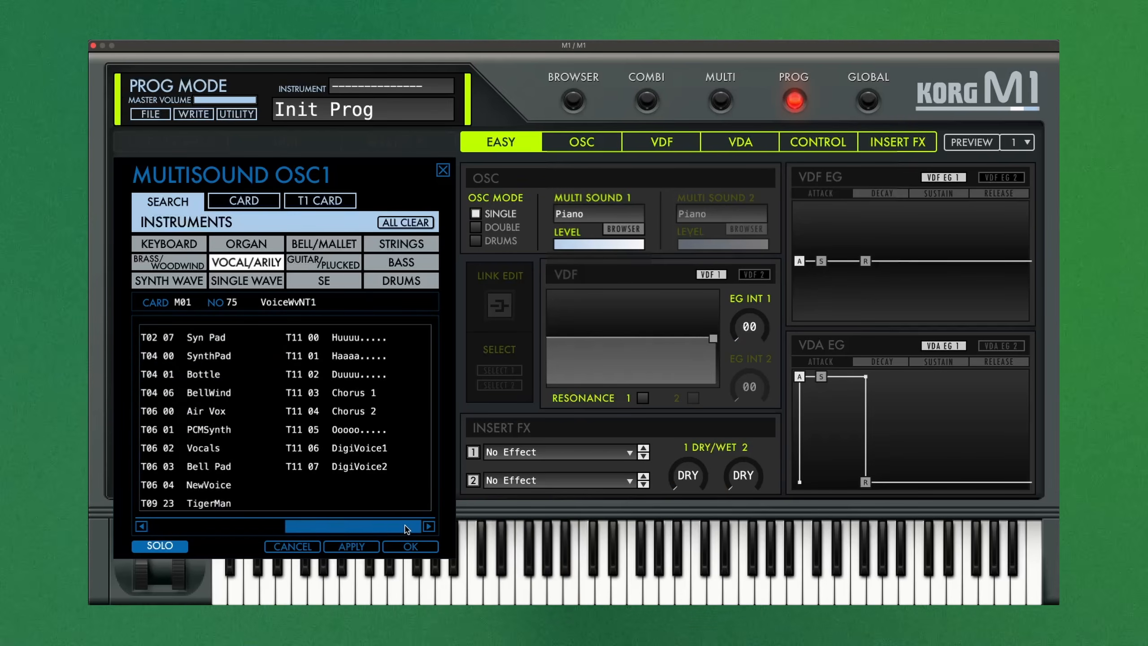
{"action": "left_click_drag", "start_coordinate": [406, 528], "coordinate": [270, 528]}
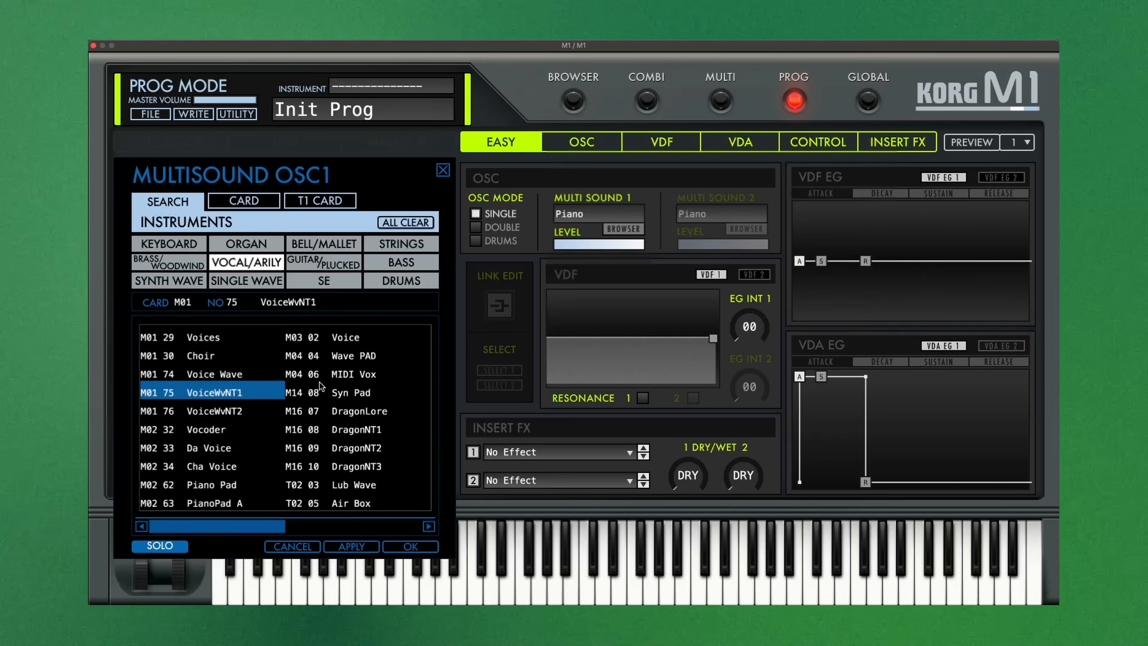
Compare Voices with Choir, load Voices into oscillator 1 and lower its level to about 70 percent.
{"action": "left_click", "coordinate": [226, 343]}
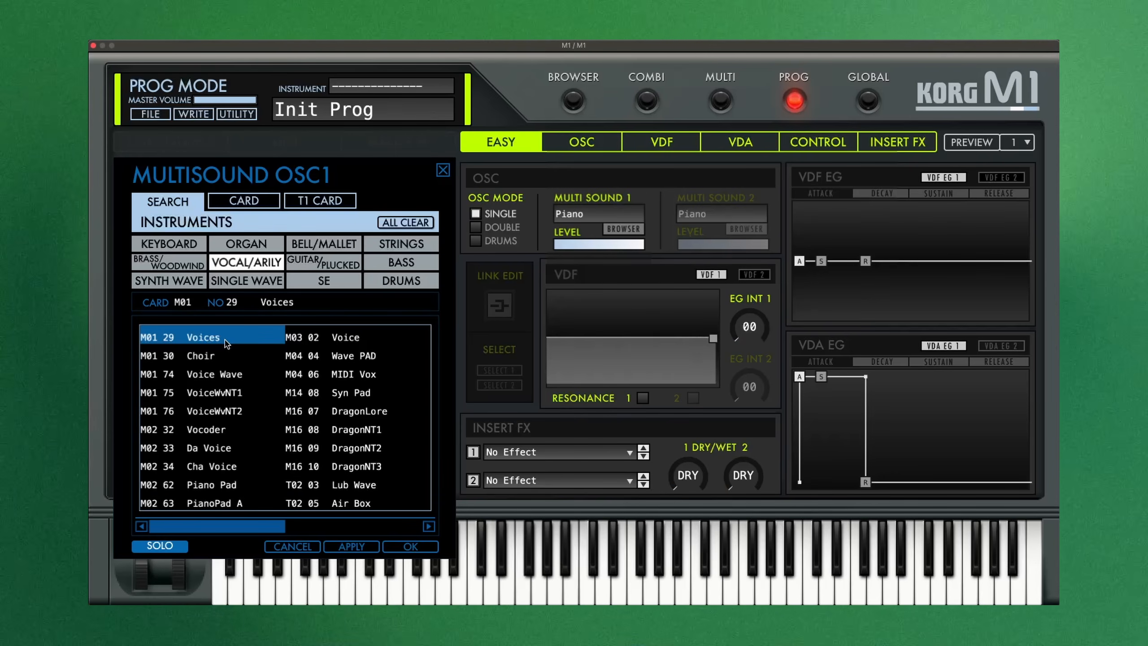
{"action": "left_click", "coordinate": [219, 361]}
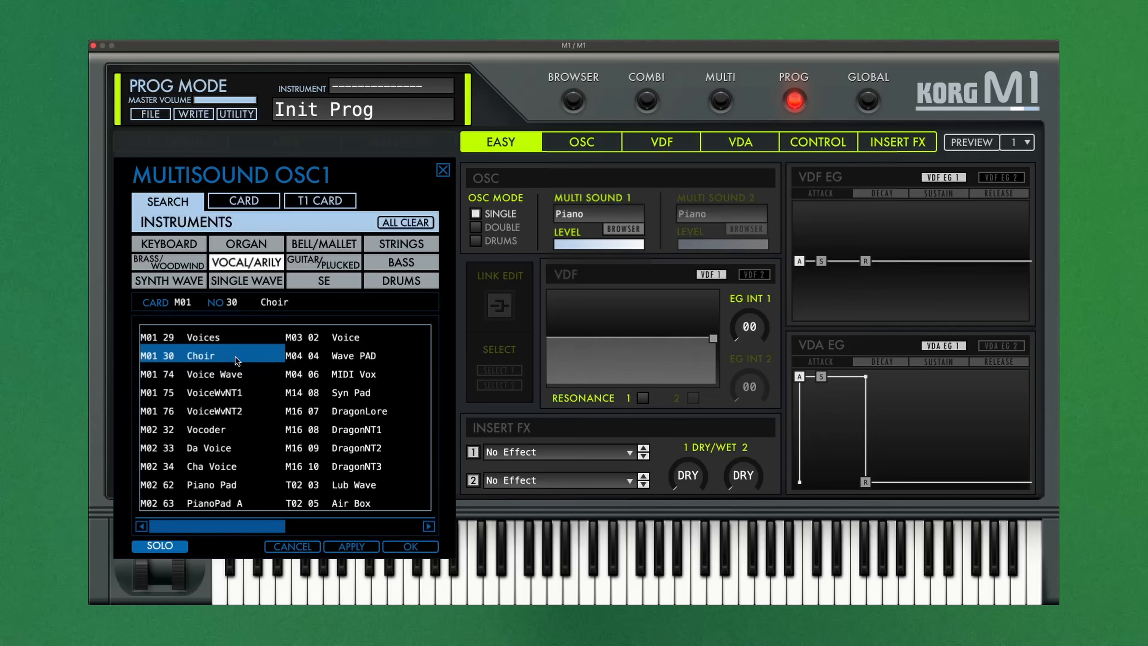
{"action": "double_click", "coordinate": [234, 338]}
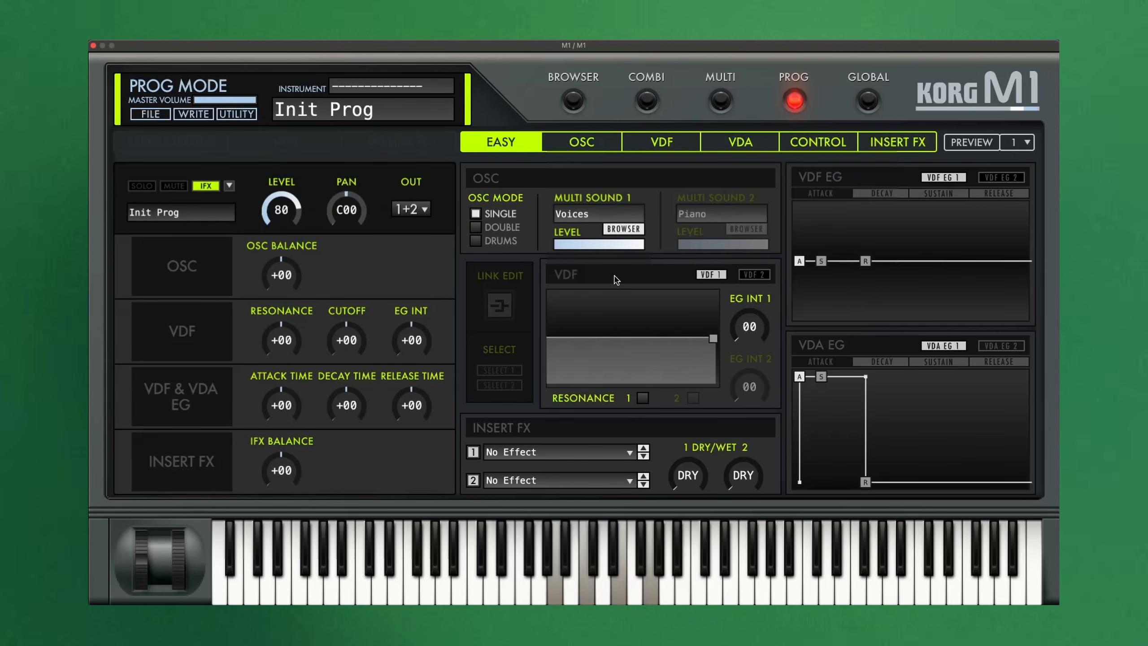
{"action": "left_click_drag", "start_coordinate": [642, 251], "coordinate": [600, 254]}
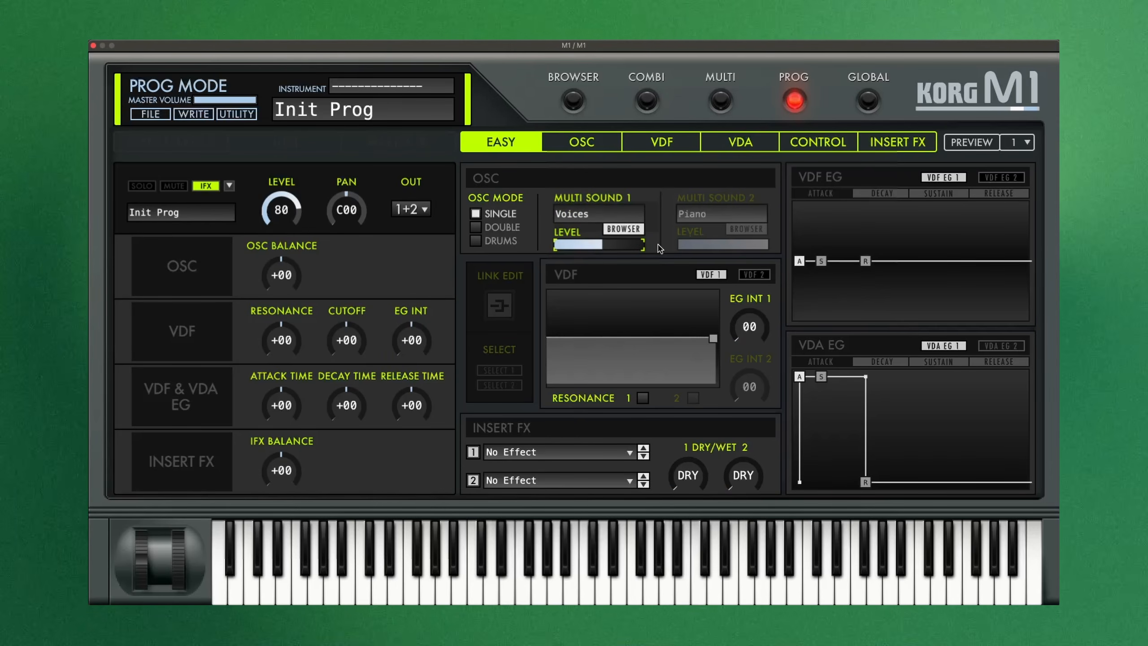
{"action": "left_click_drag", "start_coordinate": [601, 245], "coordinate": [618, 248]}
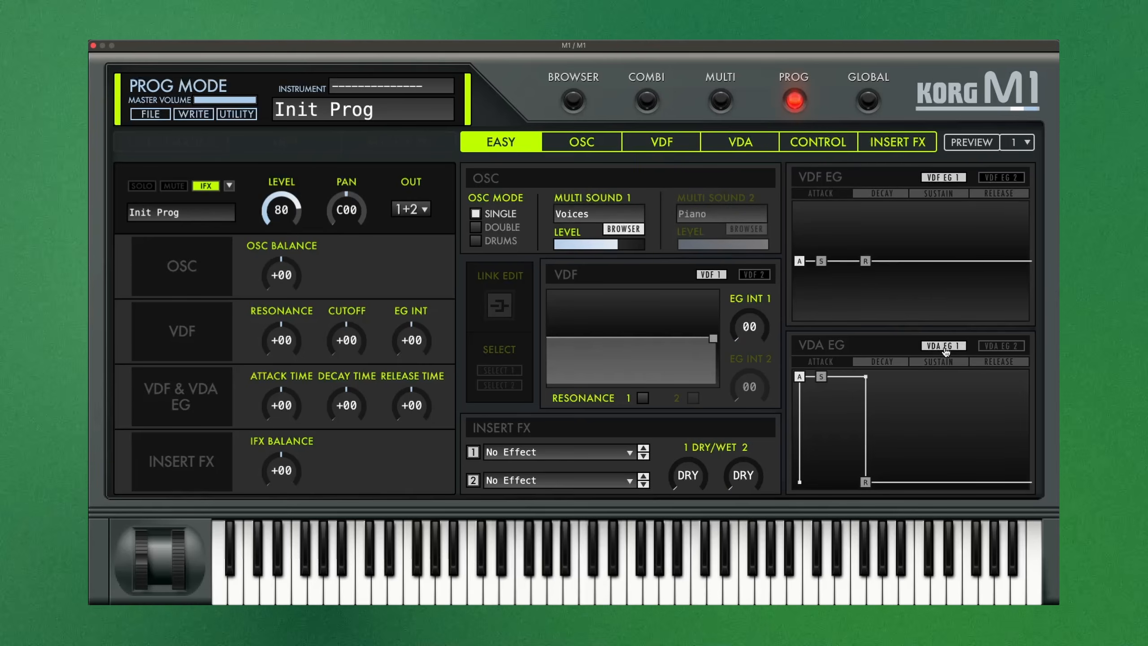
Shape the VDA EG 1 envelope with a slower attack, a gradual decay, a sustain level of about +60 and a longer release.
{"action": "left_click_drag", "start_coordinate": [799, 377], "coordinate": [844, 378]}
{"action": "left_click_drag", "start_coordinate": [866, 377], "coordinate": [914, 422]}
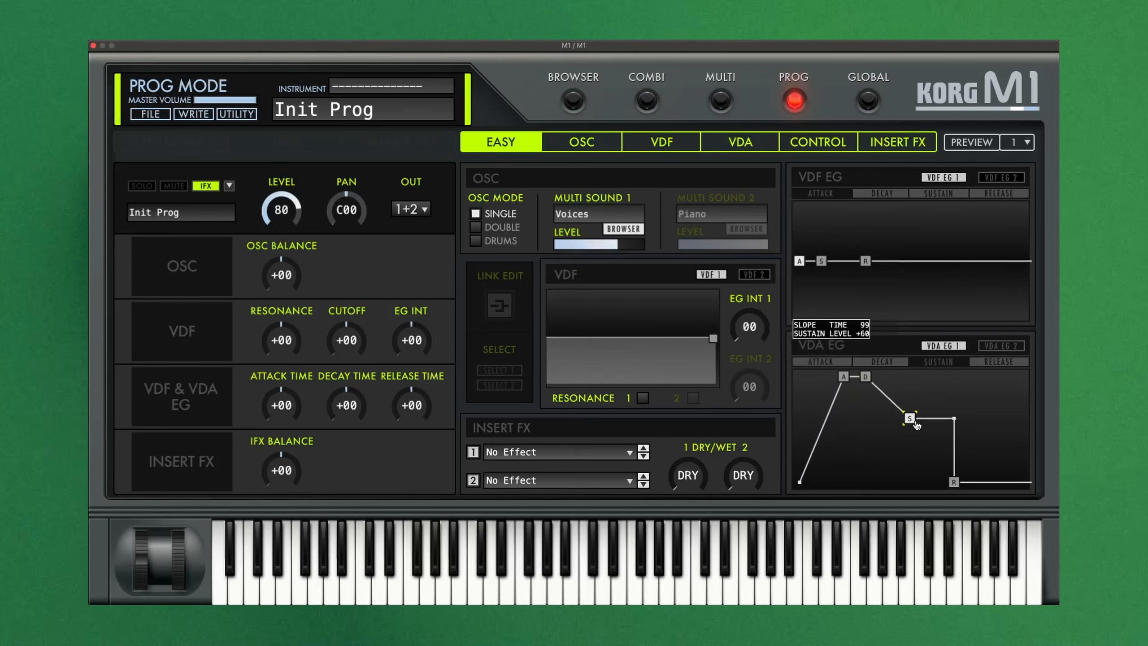
{"action": "left_click_drag", "start_coordinate": [865, 379], "coordinate": [876, 400]}
{"action": "left_click_drag", "start_coordinate": [964, 481], "coordinate": [992, 482]}
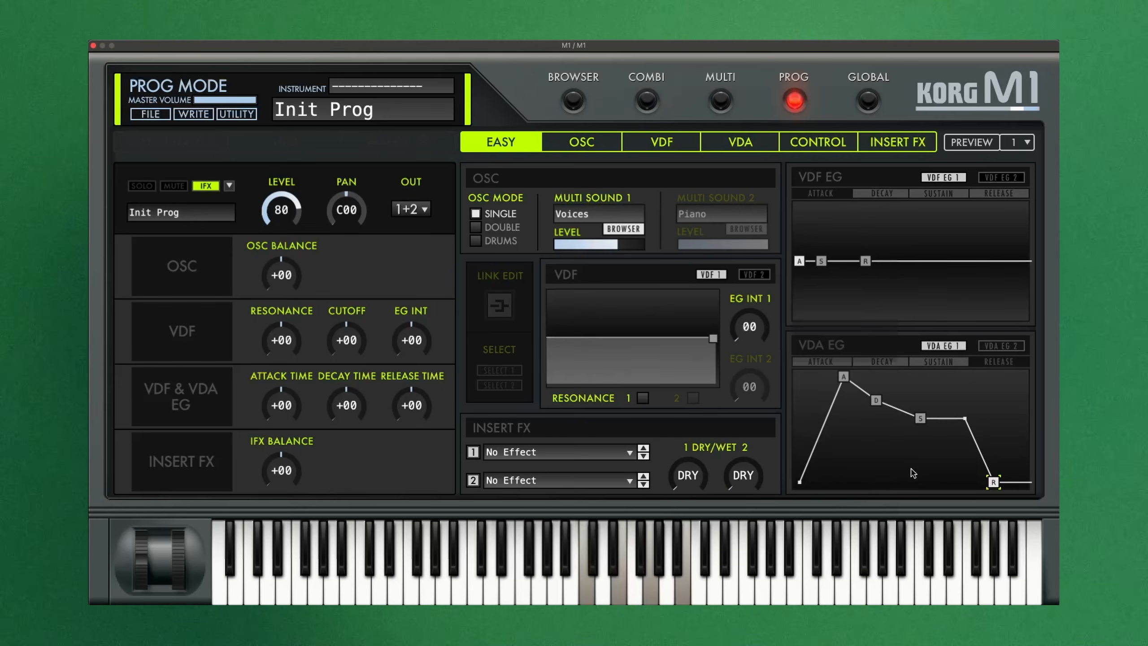
{"action": "left_click_drag", "start_coordinate": [843, 378], "coordinate": [833, 382]}
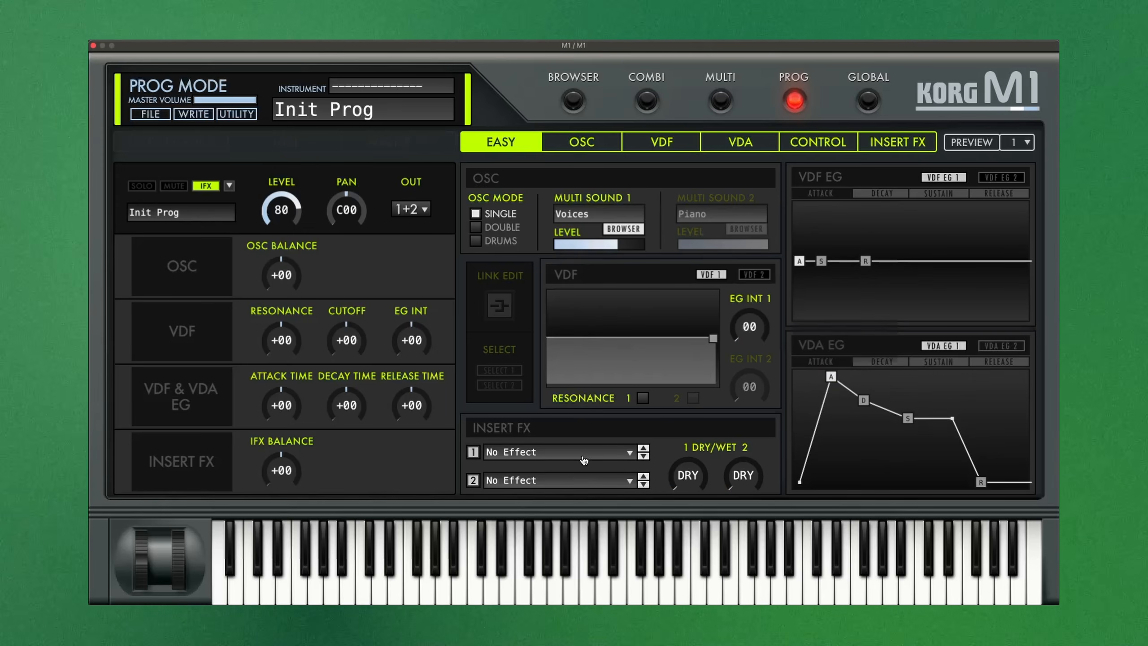
Assign the Ensemble Hall reverb to insert effect 2 and set its dry/wet mix to 059.
{"action": "left_click", "coordinate": [576, 482]}
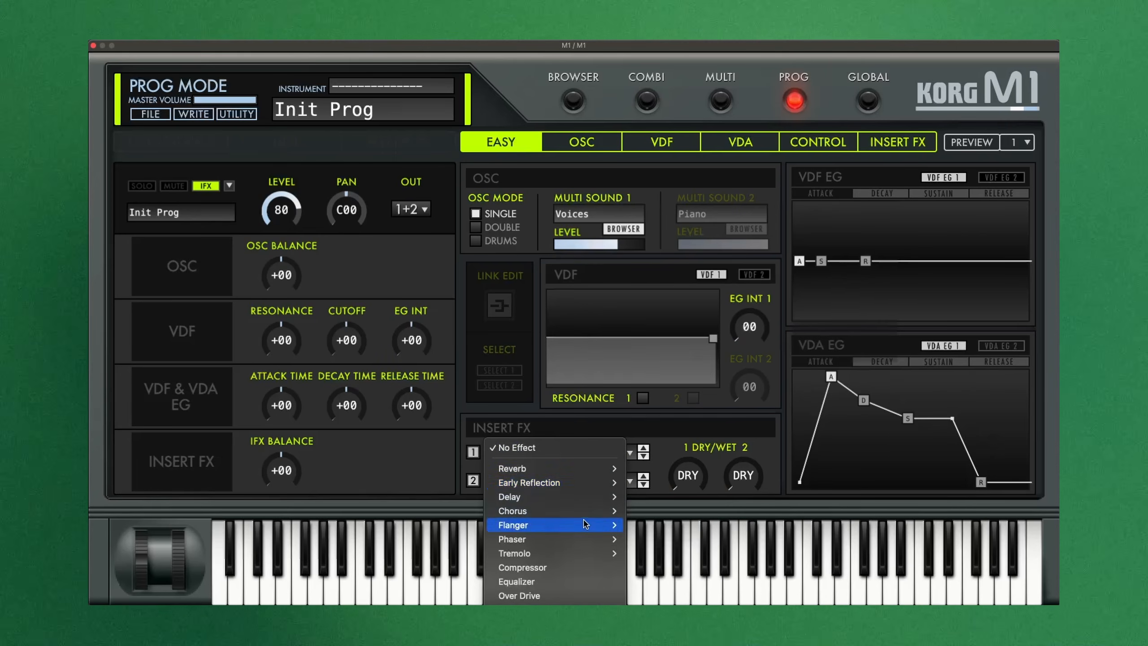
{"action": "mouse_move", "coordinate": [576, 470]}
{"action": "left_click", "coordinate": [659, 482]}
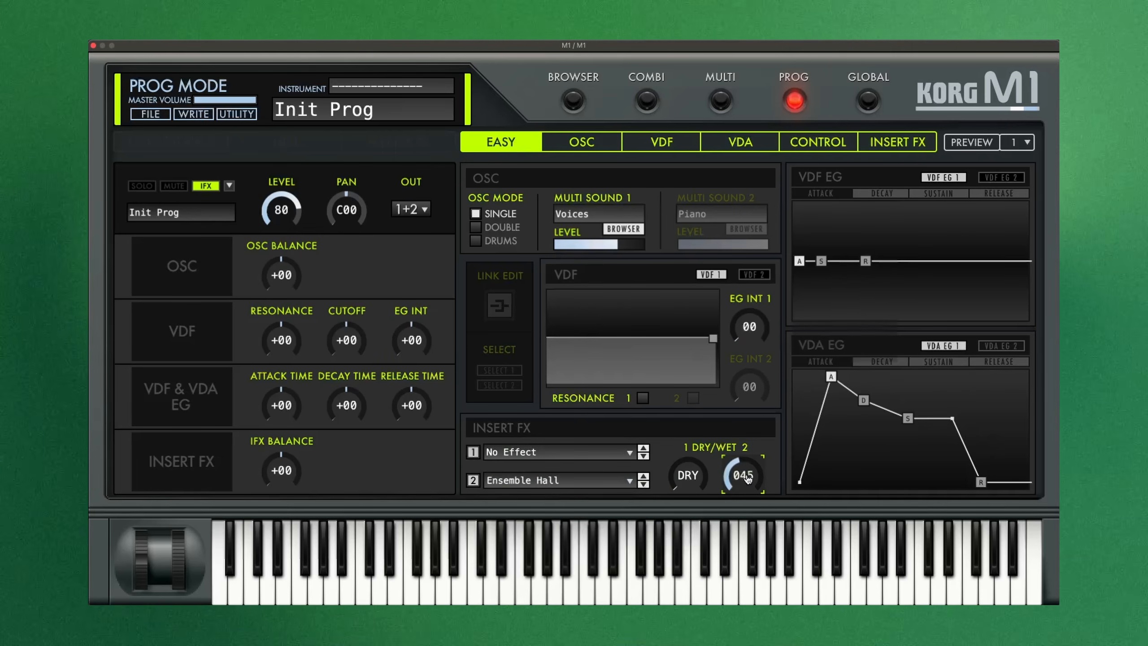
{"action": "scroll", "coordinate": [744, 473], "scroll_direction": "up", "scroll_amount": 5}
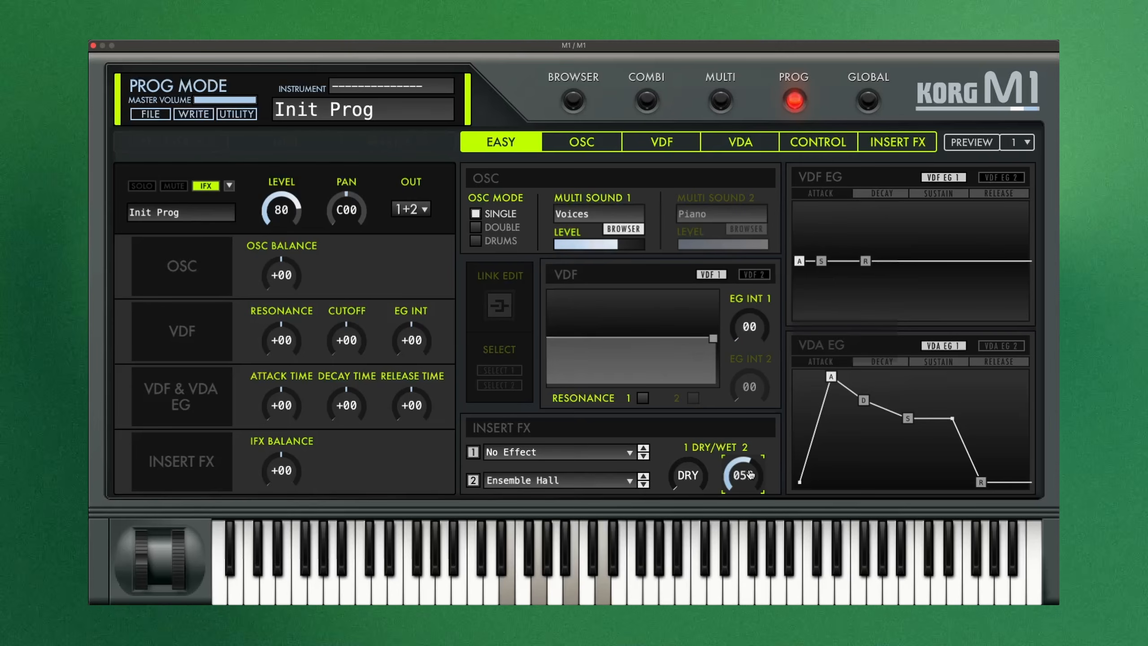
Assign Stereo Chorus 1 to insert effect 1.
{"action": "left_click", "coordinate": [594, 452]}
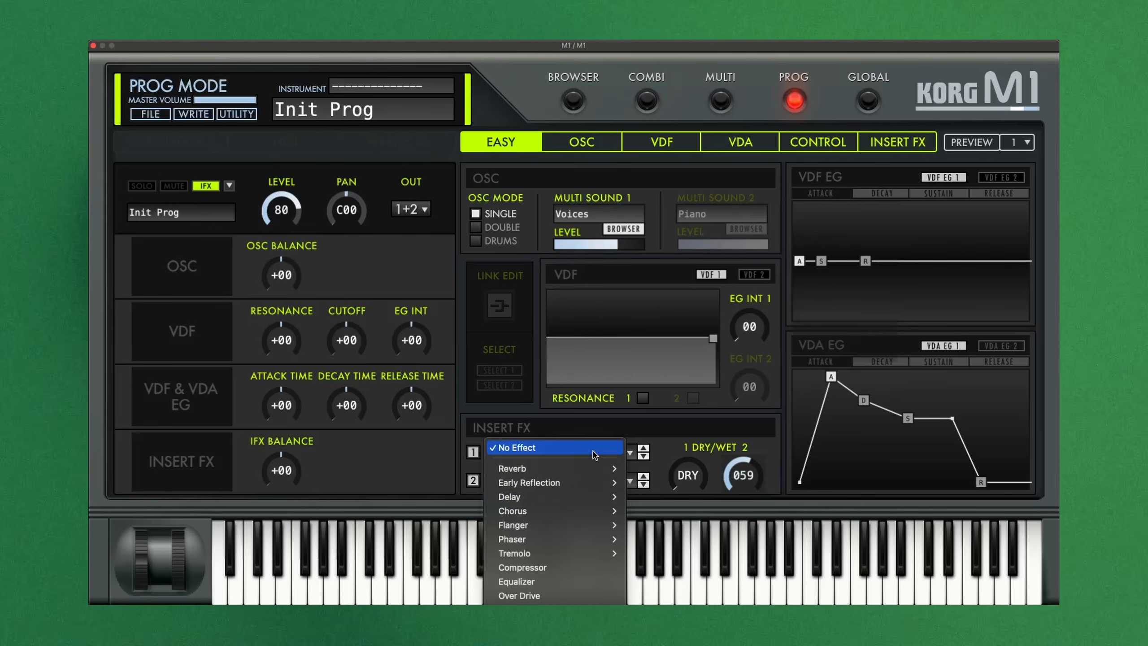
{"action": "mouse_move", "coordinate": [592, 513]}
{"action": "left_click", "coordinate": [662, 508]}
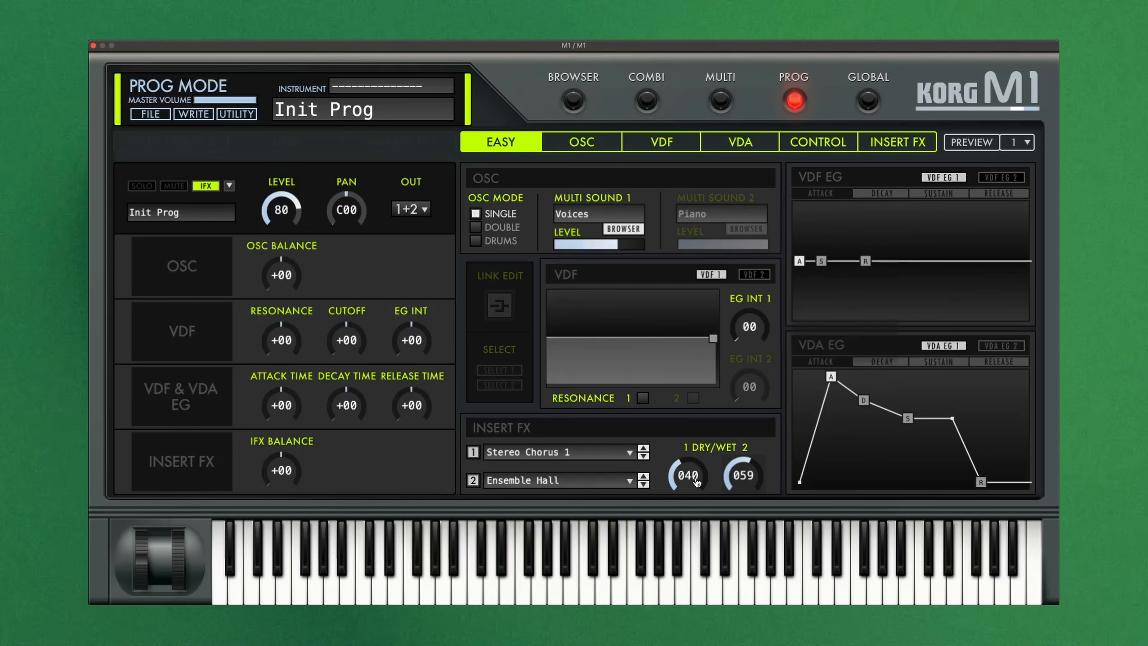
Replace the chorus on insert effect 1 with Stereo Delay and set its dry/wet mix to 050.
{"action": "left_click", "coordinate": [574, 451]}
{"action": "mouse_move", "coordinate": [589, 503]}
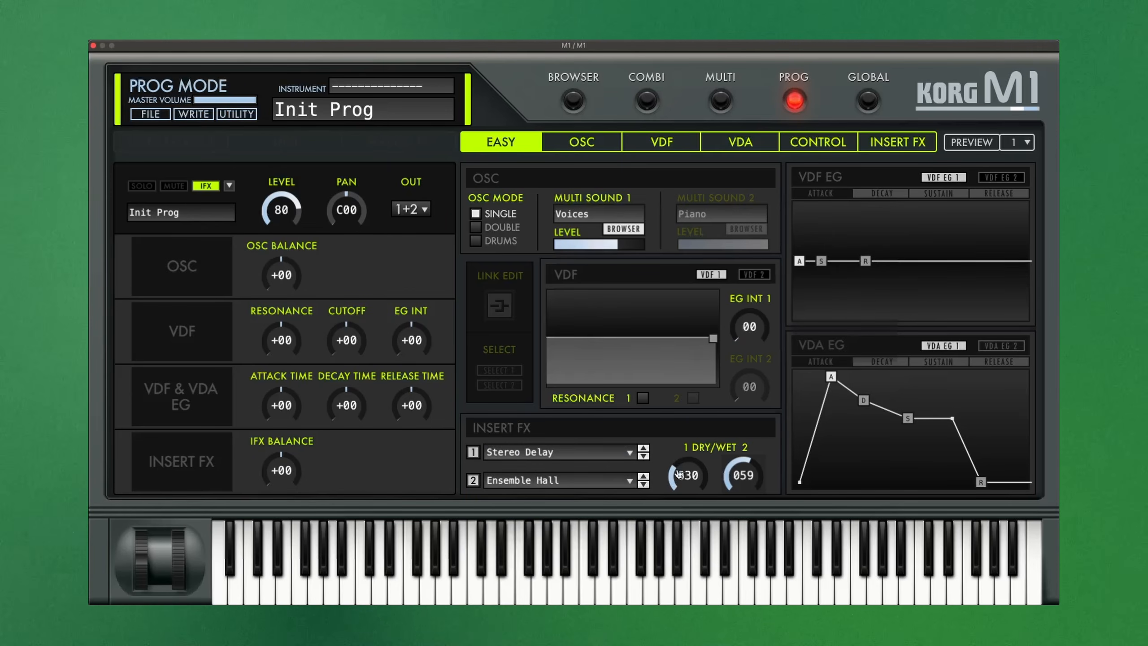
{"action": "left_click_drag", "start_coordinate": [681, 474], "coordinate": [682, 465]}
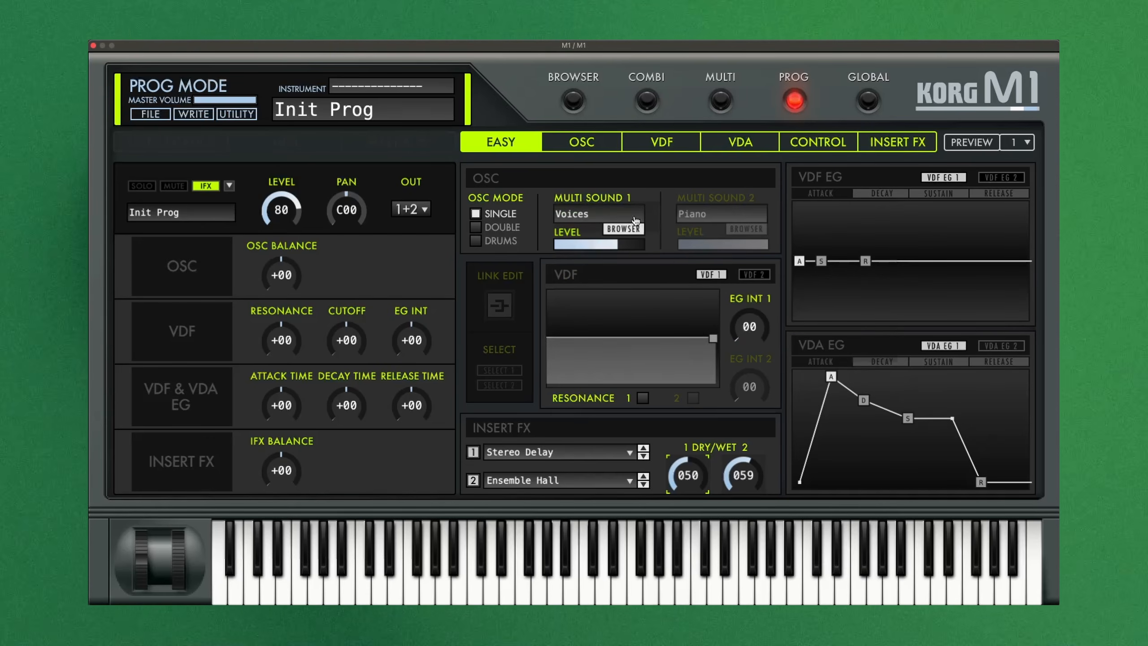
Lower the VDF 1 filter cutoff, trying resonance up to 99 along the way before switching resonance off.
{"action": "mouse_move", "coordinate": [706, 351]}
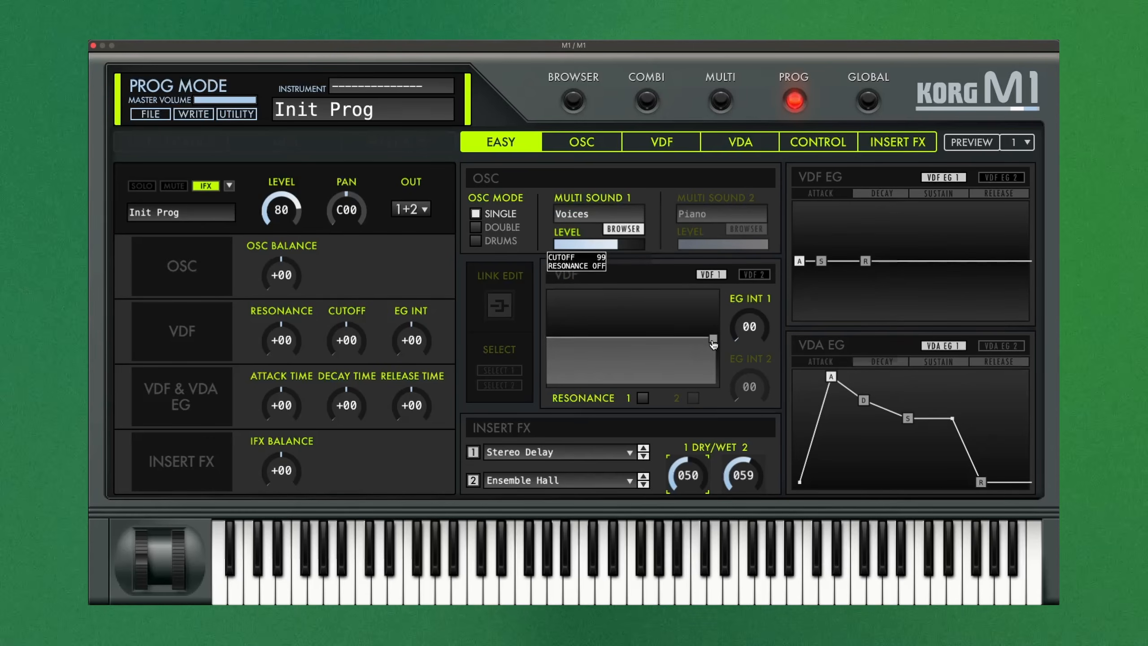
{"action": "left_click_drag", "start_coordinate": [712, 343], "coordinate": [668, 349]}
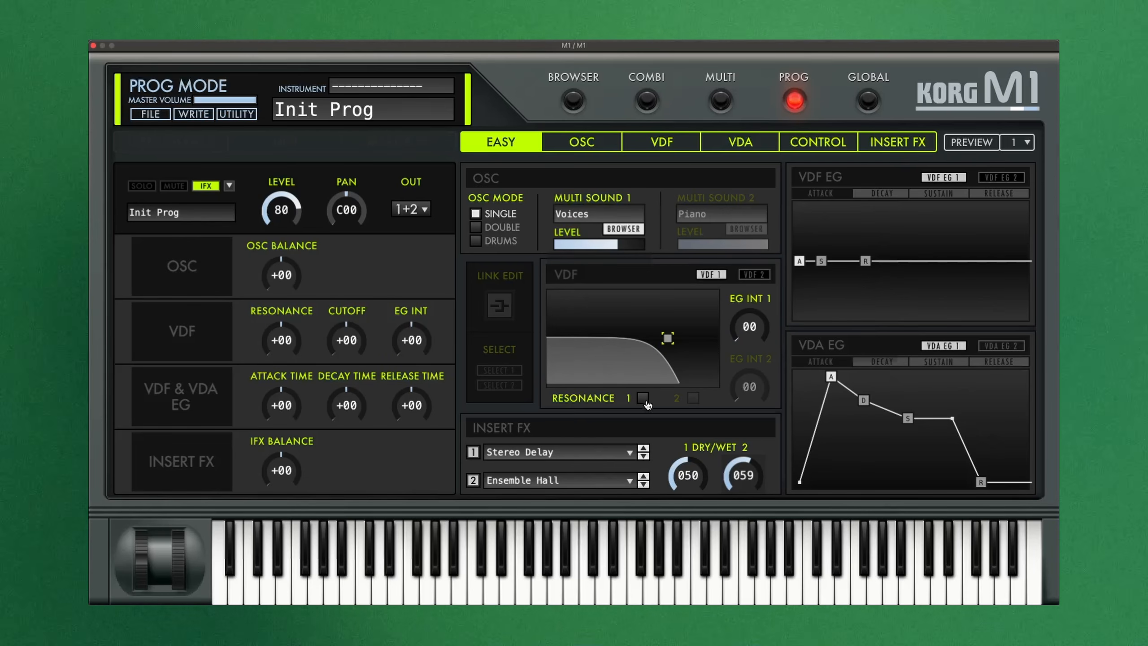
{"action": "left_click", "coordinate": [643, 398]}
{"action": "mouse_move", "coordinate": [666, 338]}
{"action": "left_click_drag", "start_coordinate": [669, 341], "coordinate": [667, 295]}
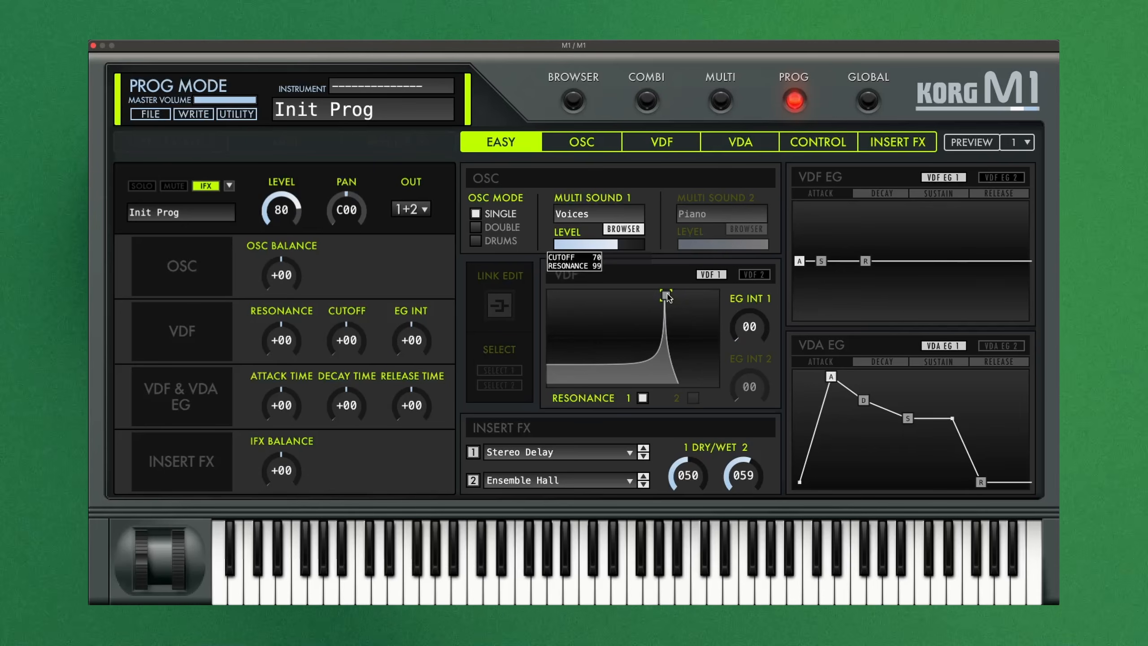
{"action": "left_click_drag", "start_coordinate": [665, 296], "coordinate": [671, 338]}
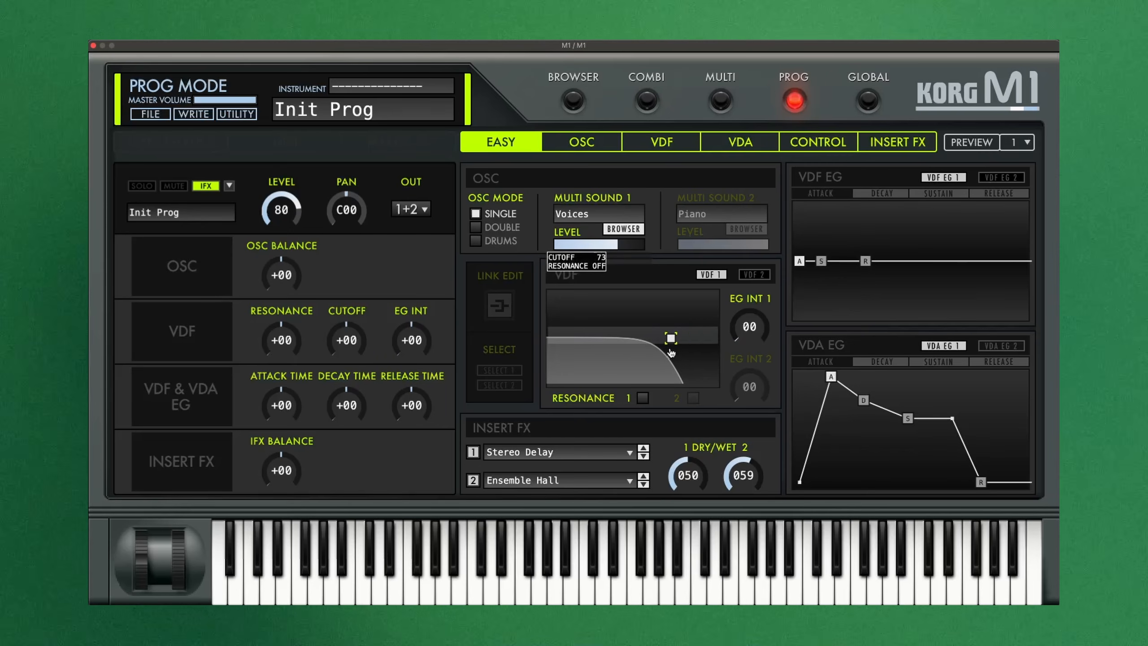
{"action": "left_click_drag", "start_coordinate": [672, 353], "coordinate": [651, 358]}
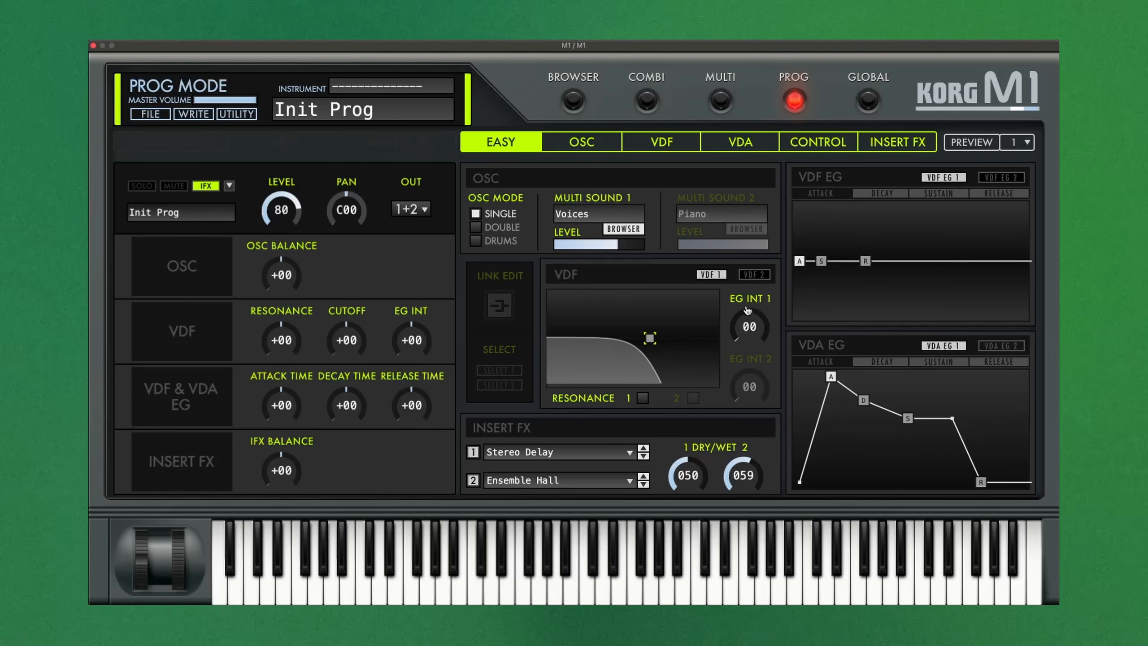
Set EG INT 1 to 99 and shape VDF EG 1 with a slower, raised attack and a gradual decay to the zero sustain level.
{"action": "left_click_drag", "start_coordinate": [749, 326], "coordinate": [759, 319]}
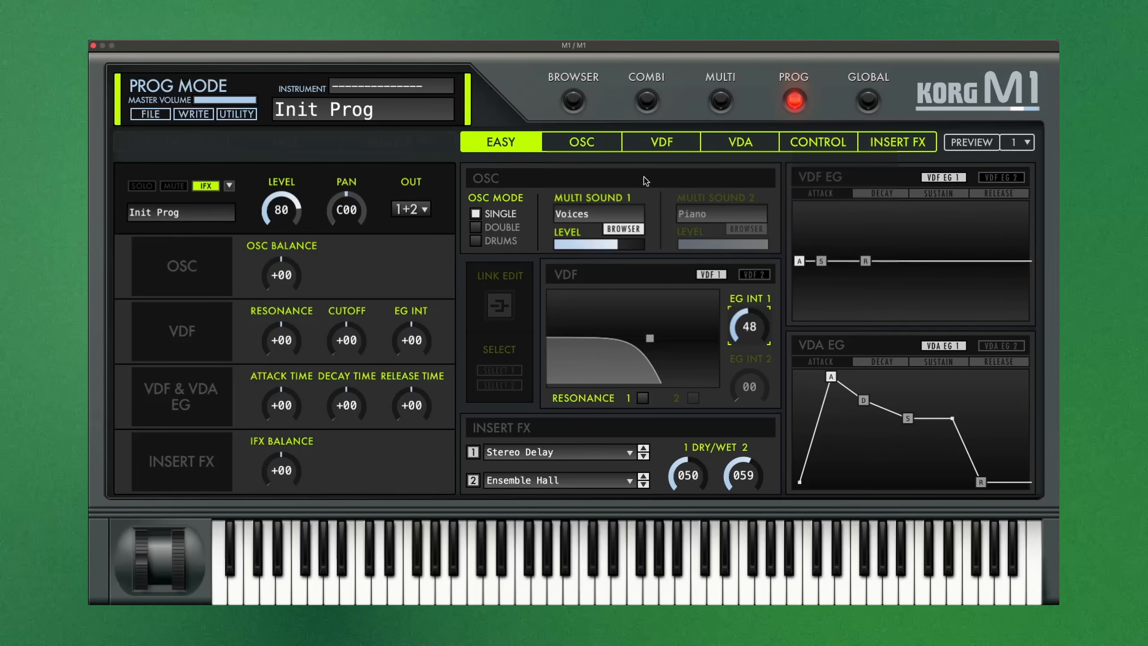
{"action": "left_click_drag", "start_coordinate": [799, 261], "coordinate": [820, 224]}
{"action": "mouse_move", "coordinate": [843, 261]}
{"action": "left_mouse_down"}
{"action": "mouse_move", "coordinate": [871, 261]}
{"action": "mouse_move", "coordinate": [846, 246]}
{"action": "left_mouse_up"}
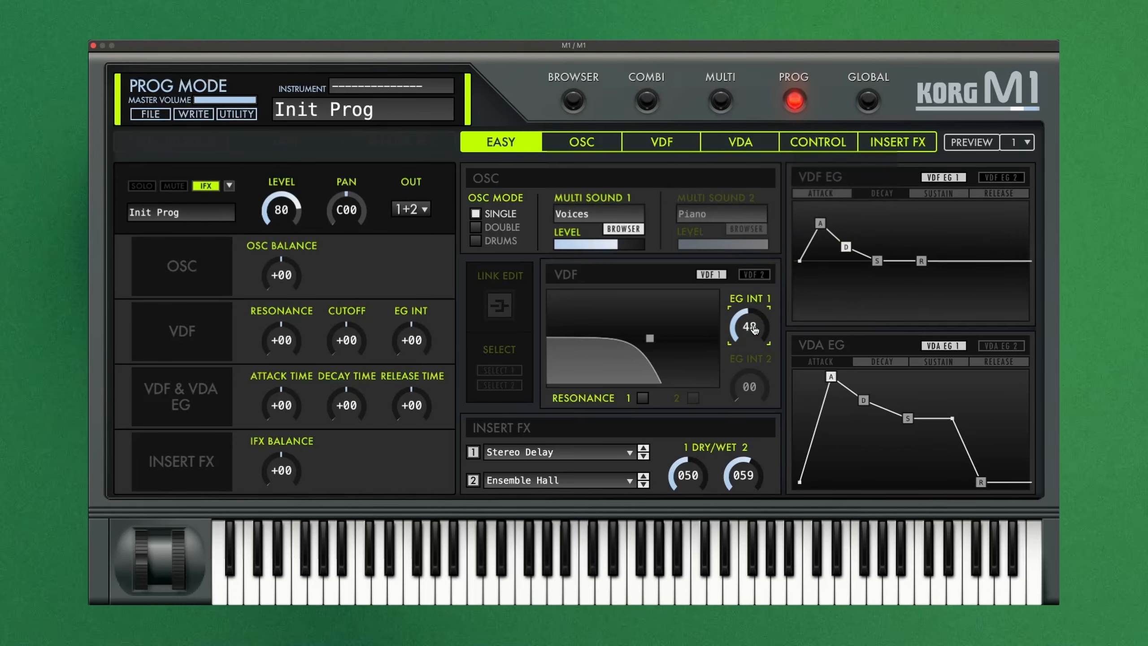
{"action": "left_click_drag", "start_coordinate": [748, 327], "coordinate": [759, 258]}
{"action": "left_click_drag", "start_coordinate": [820, 224], "coordinate": [821, 216]}
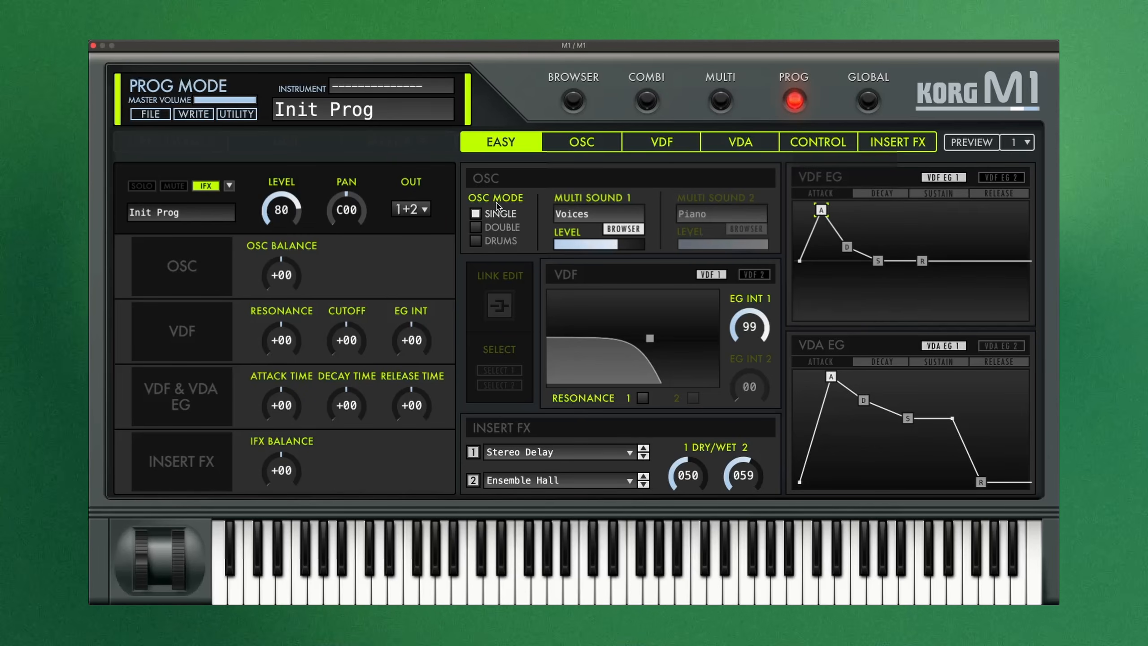
Switch the oscillator mode to Double and lower oscillator 2's level to about 70 percent.
{"action": "left_click", "coordinate": [507, 229]}
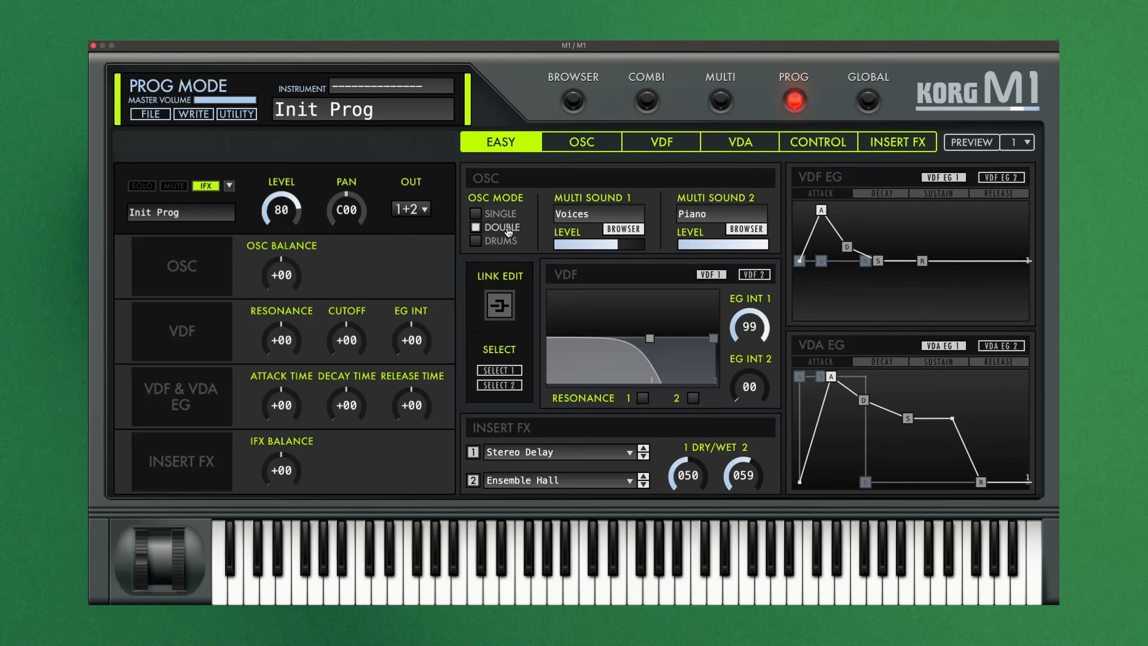
{"action": "mouse_move", "coordinate": [765, 254]}
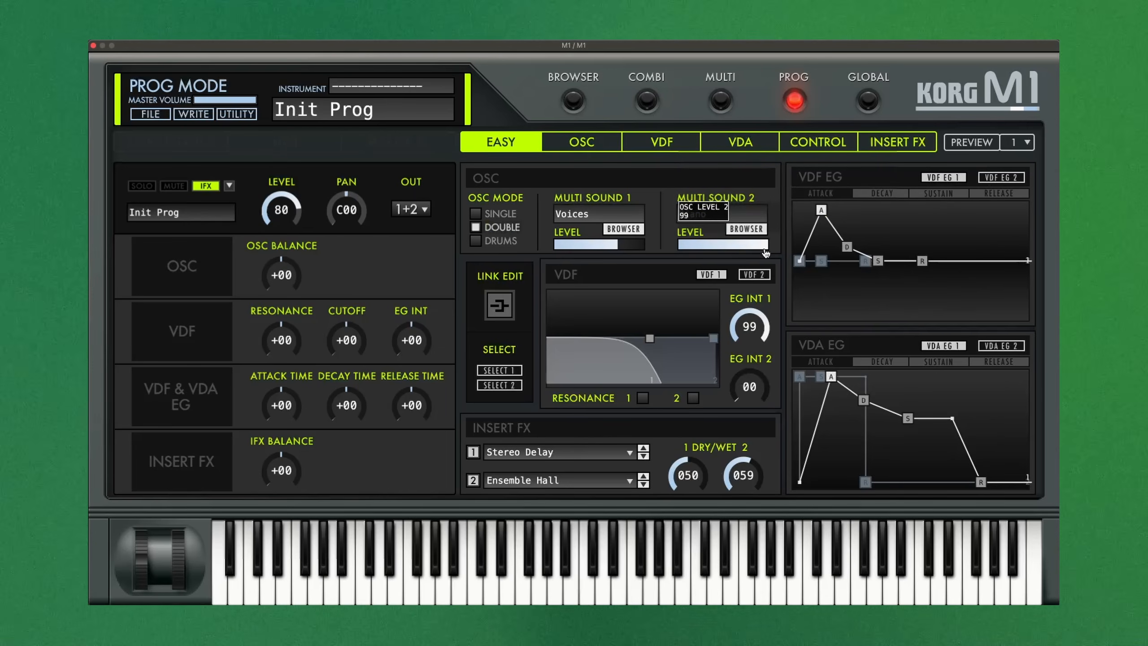
{"action": "left_click_drag", "start_coordinate": [765, 254], "coordinate": [739, 252]}
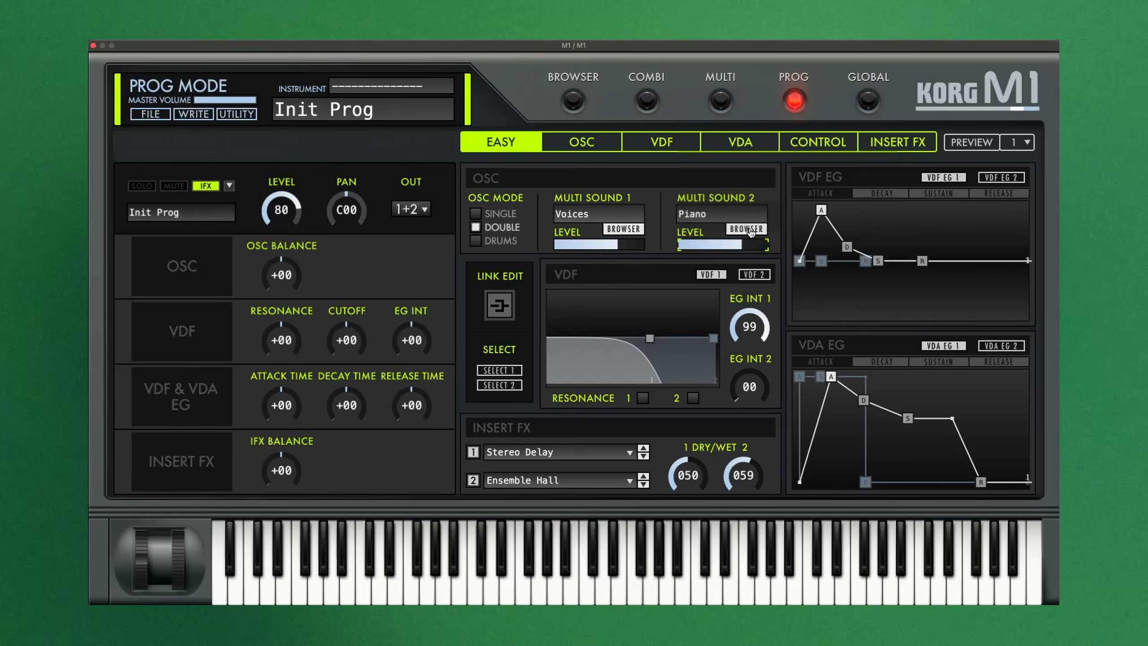
Load the Lore multisound from the SE category into oscillator 2 and lower its level to about 50 percent.
{"action": "left_click", "coordinate": [746, 229]}
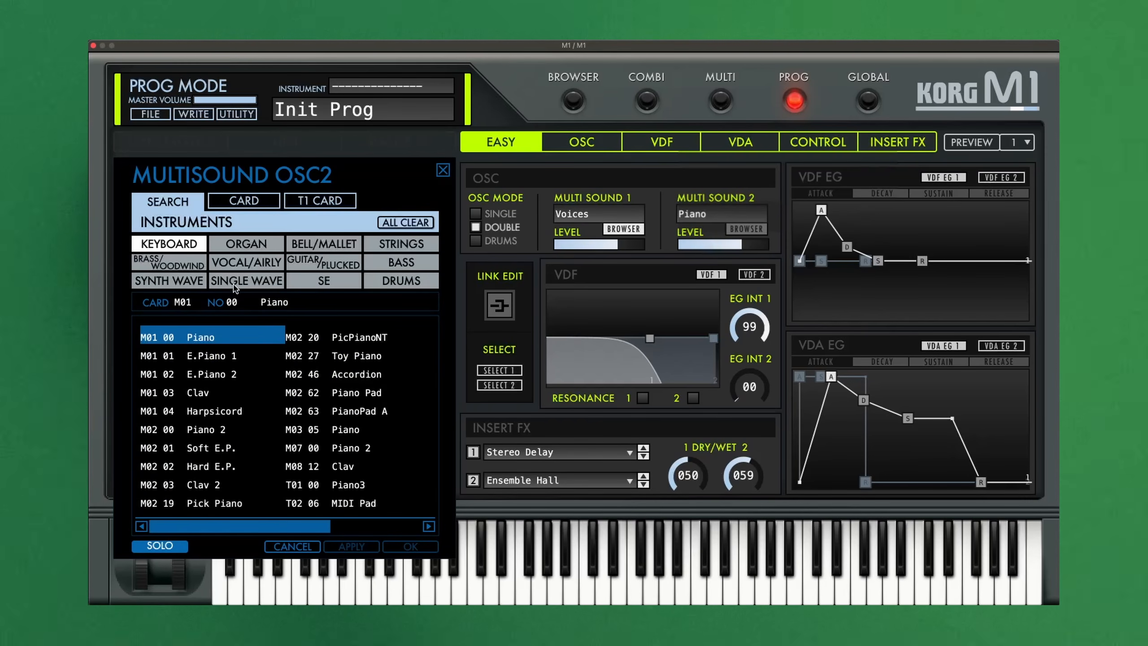
{"action": "left_click", "coordinate": [314, 287]}
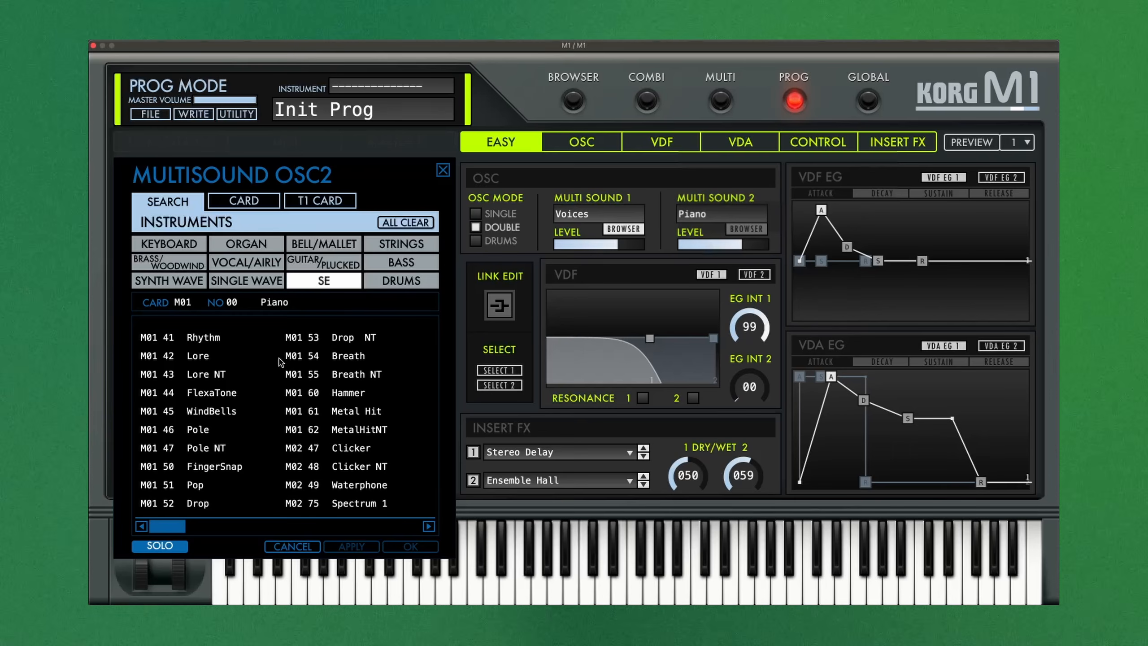
{"action": "left_click", "coordinate": [198, 356]}
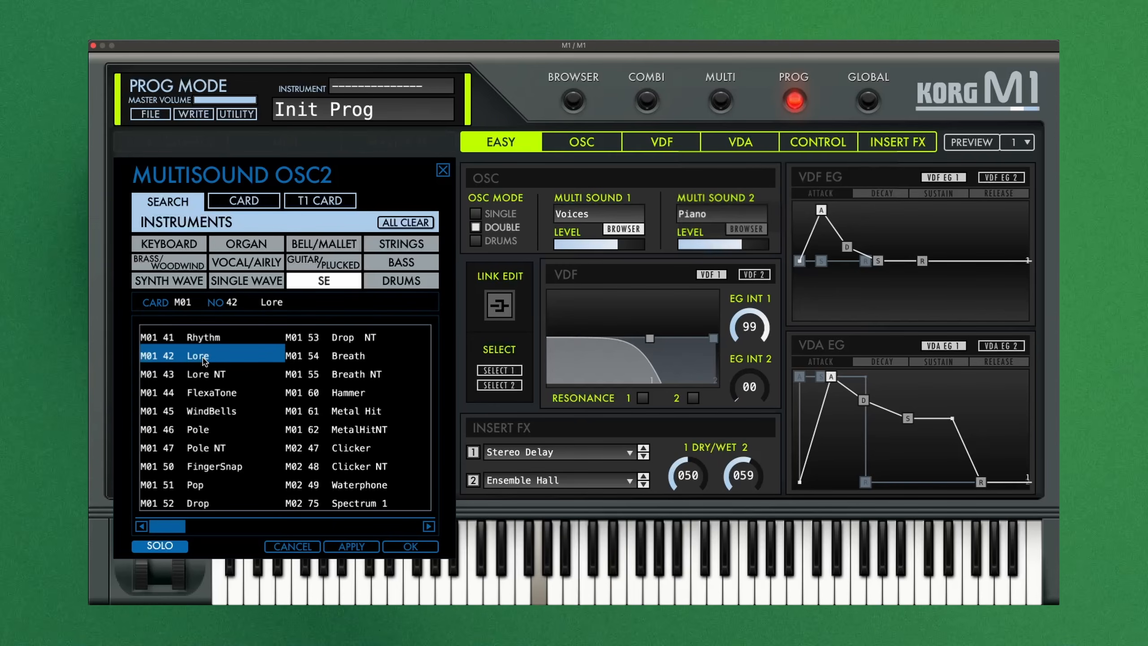
{"action": "left_click", "coordinate": [359, 547]}
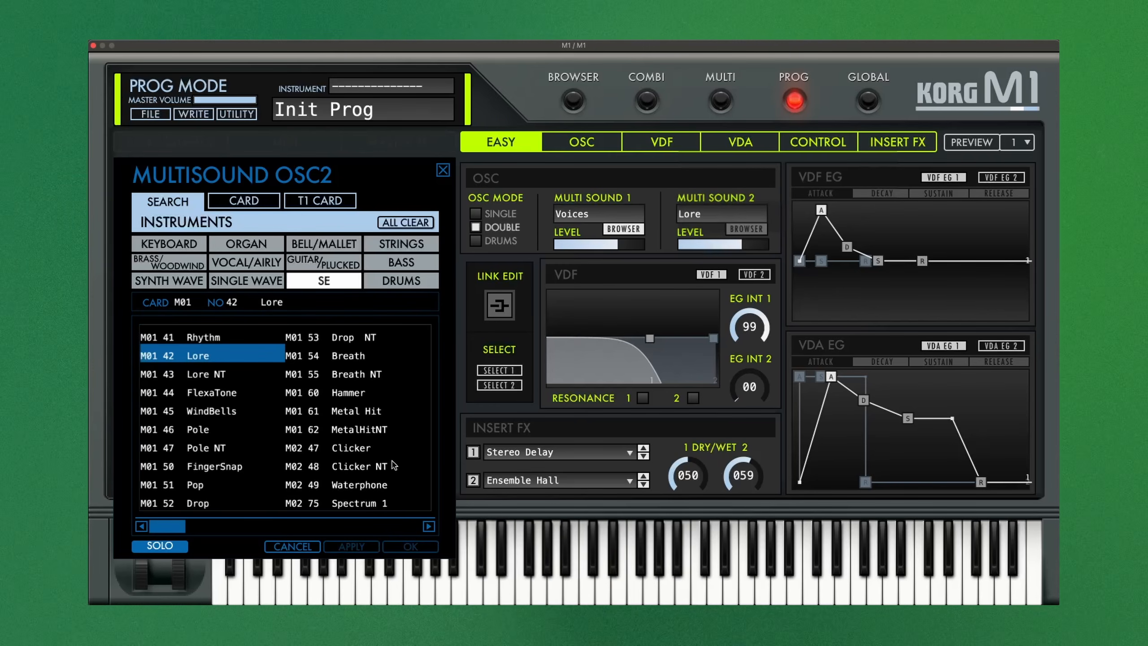
{"action": "left_click", "coordinate": [443, 170]}
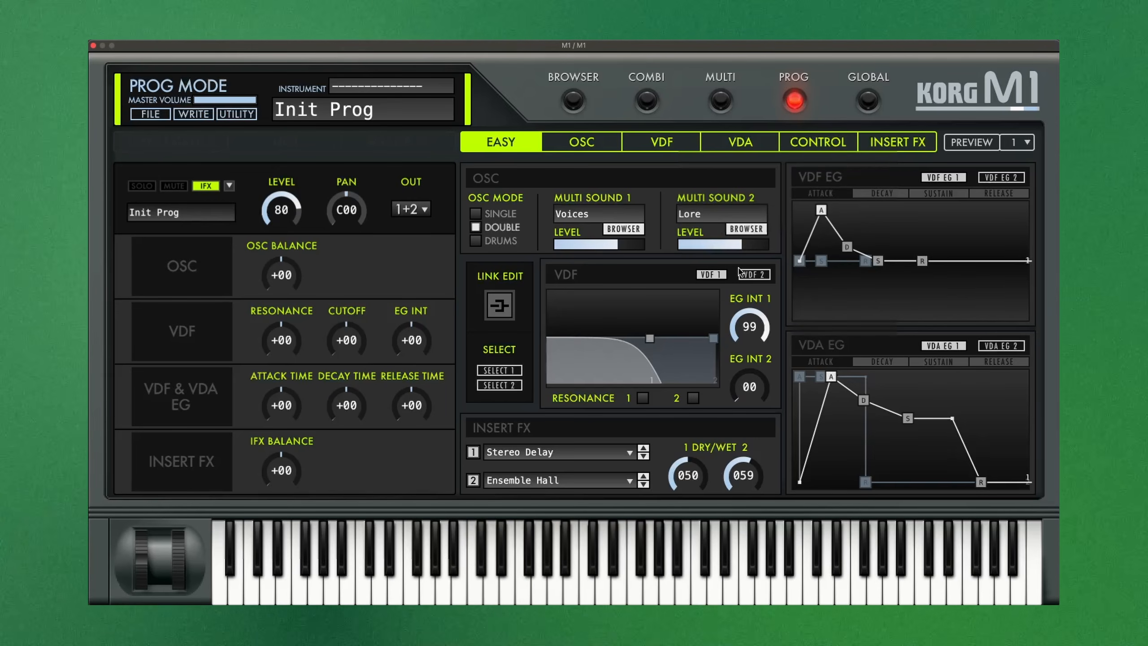
{"action": "mouse_move", "coordinate": [735, 246]}
{"action": "left_click_drag", "start_coordinate": [739, 248], "coordinate": [727, 250]}
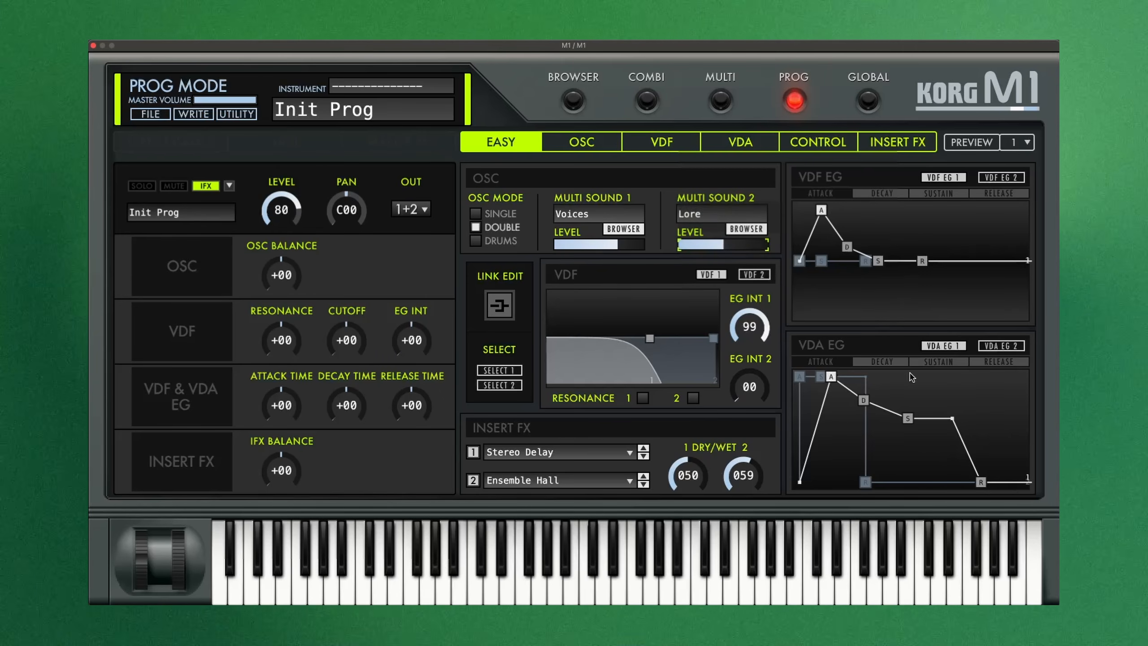
Shape VDA EG 2 with a slightly slow, lowered attack peak, a short decay to a mid sustain level and a longer release.
{"action": "left_click", "coordinate": [1000, 346]}
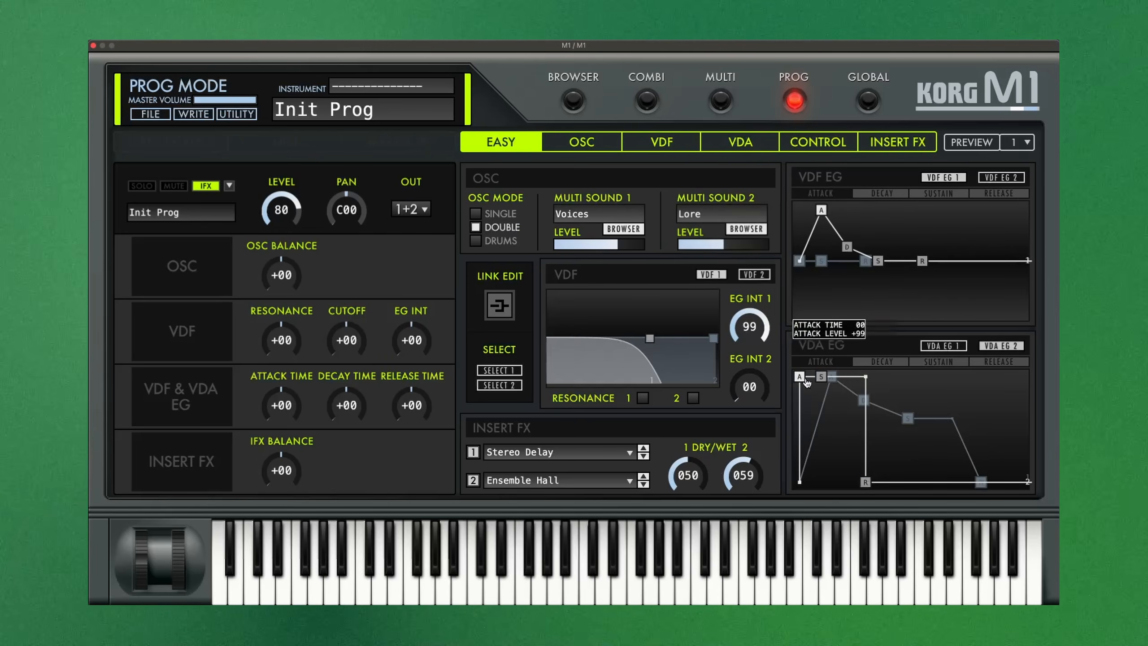
{"action": "left_click_drag", "start_coordinate": [820, 376], "coordinate": [864, 422]}
{"action": "left_click_drag", "start_coordinate": [909, 483], "coordinate": [938, 484]}
{"action": "left_click_drag", "start_coordinate": [847, 379], "coordinate": [862, 429]}
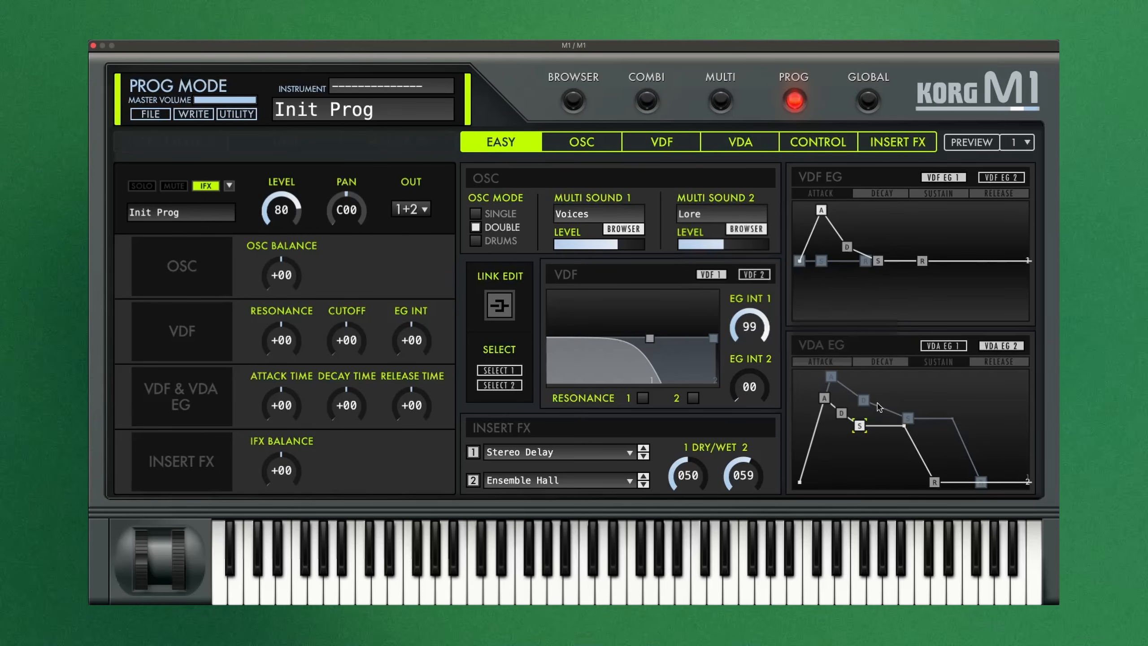
{"action": "mouse_move", "coordinate": [824, 399]}
{"action": "left_mouse_down"}
{"action": "mouse_move", "coordinate": [835, 401]}
{"action": "mouse_move", "coordinate": [821, 404]}
{"action": "left_mouse_up"}
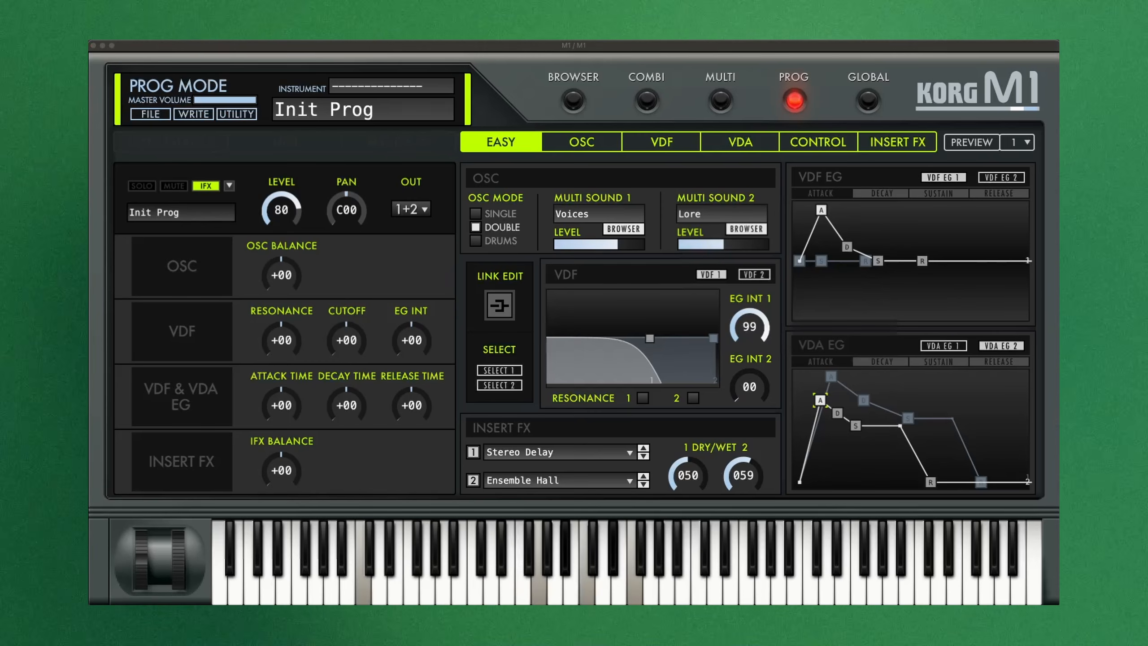
Replace oscillator 2's multisound with Pole from the SE category.
{"action": "left_click", "coordinate": [756, 231]}
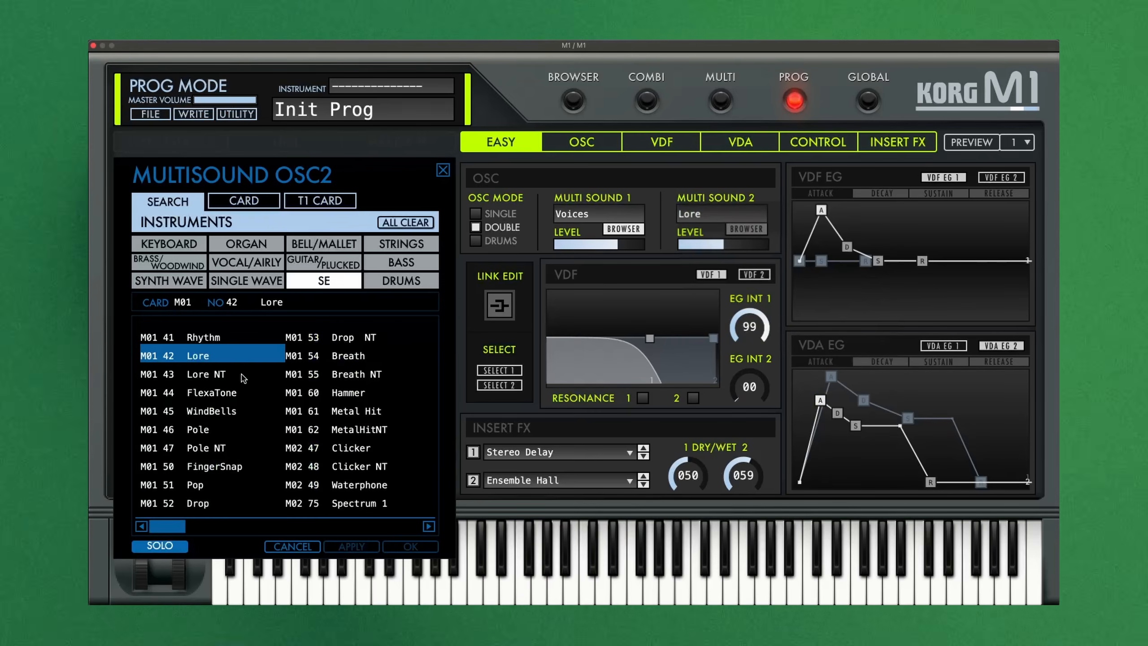
{"action": "double_click", "coordinate": [215, 429]}
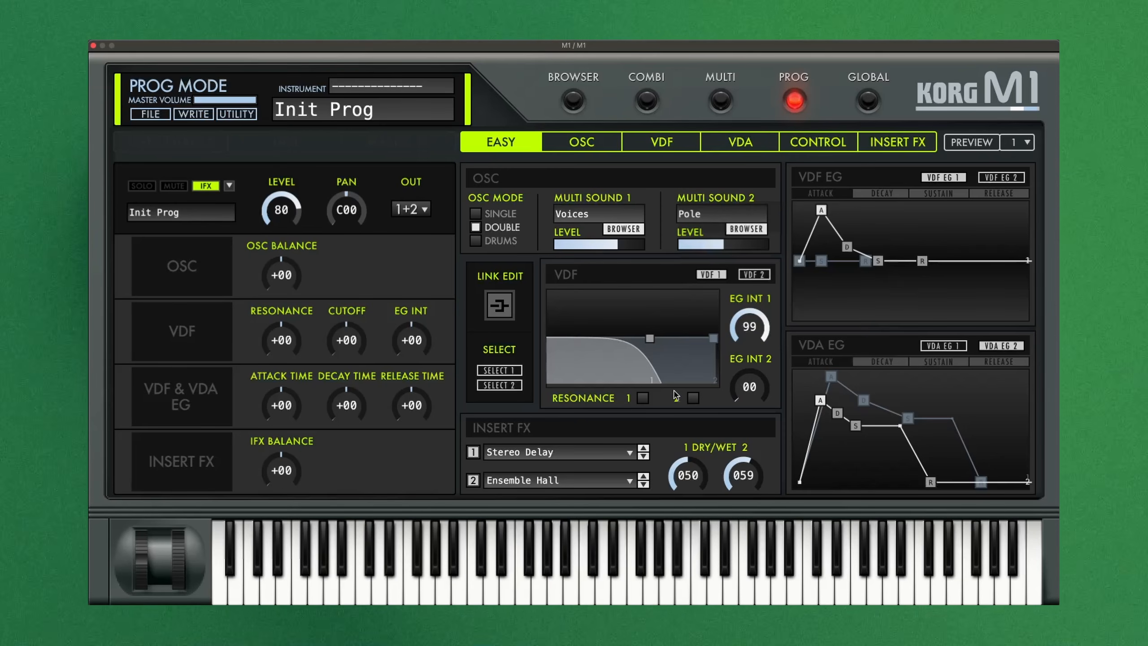
Set the Ensemble Hall dry/wet mix to 046 and lengthen the VDA EG 2 release time to 93.
{"action": "left_click_drag", "start_coordinate": [747, 470], "coordinate": [736, 471]}
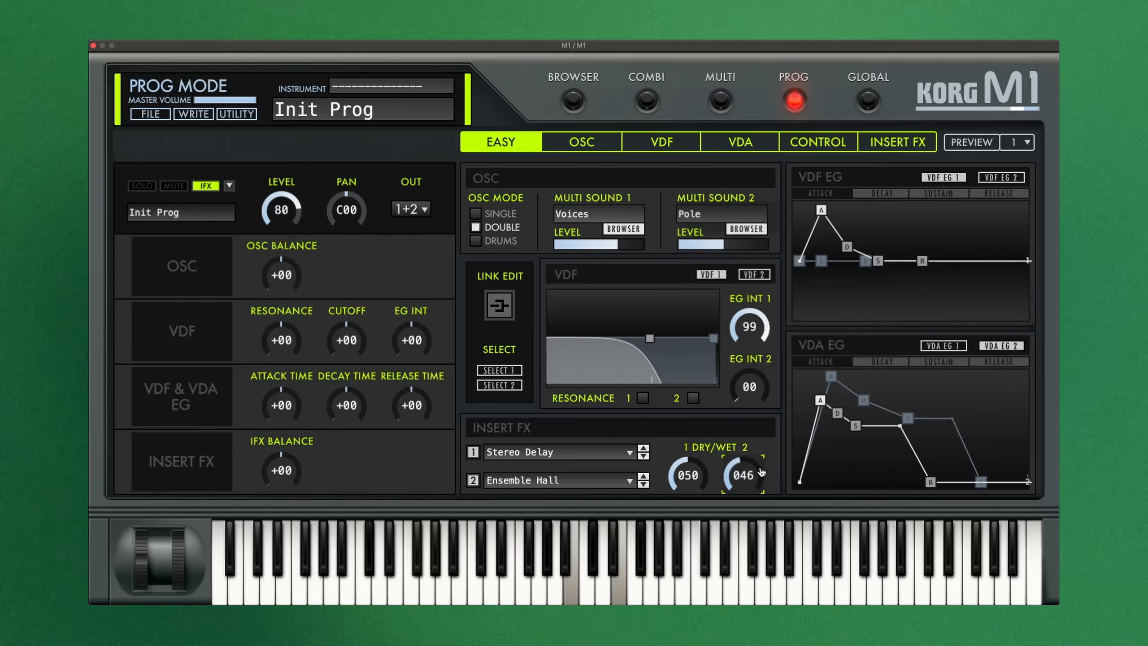
{"action": "left_click_drag", "start_coordinate": [931, 483], "coordinate": [949, 490]}
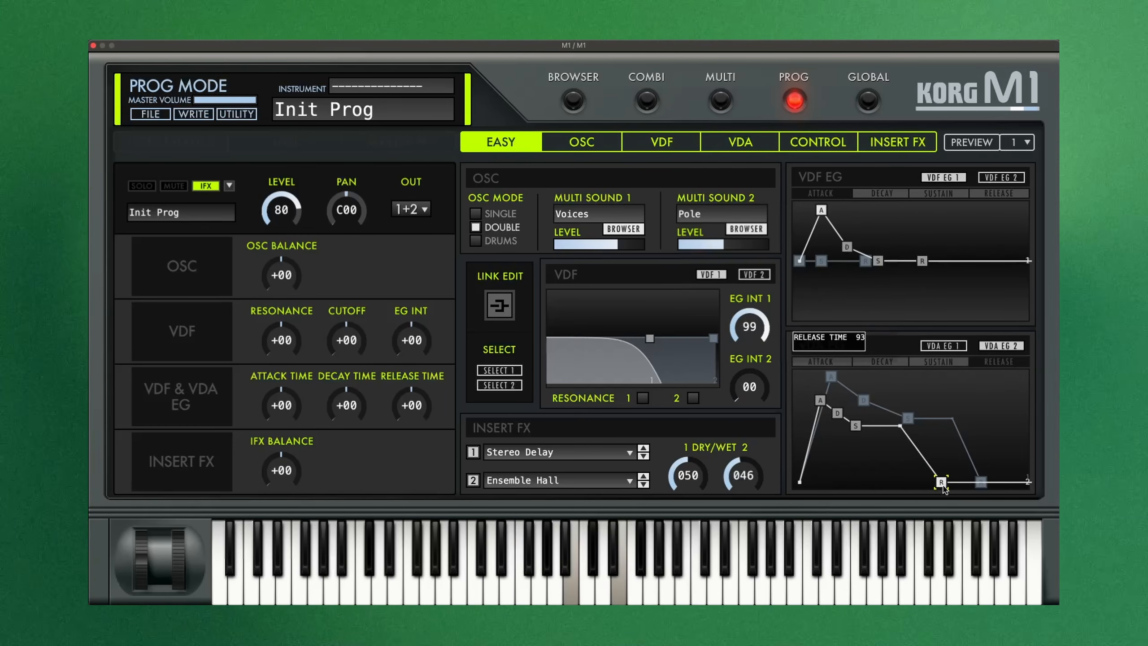
Audition SE multisounds such as WindBells, Pop, Breath, Lore NT and Rhythm for oscillator 2, and reload Pole.
{"action": "left_click", "coordinate": [746, 228]}
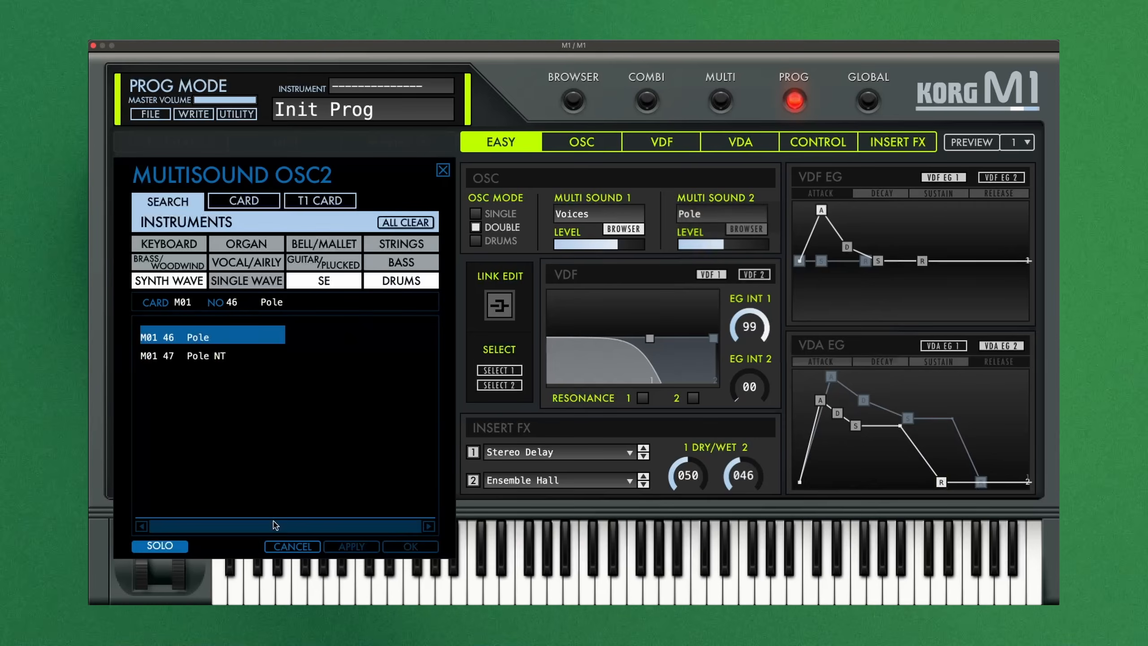
{"action": "left_click", "coordinate": [194, 283]}
{"action": "left_click", "coordinate": [333, 284]}
{"action": "left_click", "coordinate": [389, 281]}
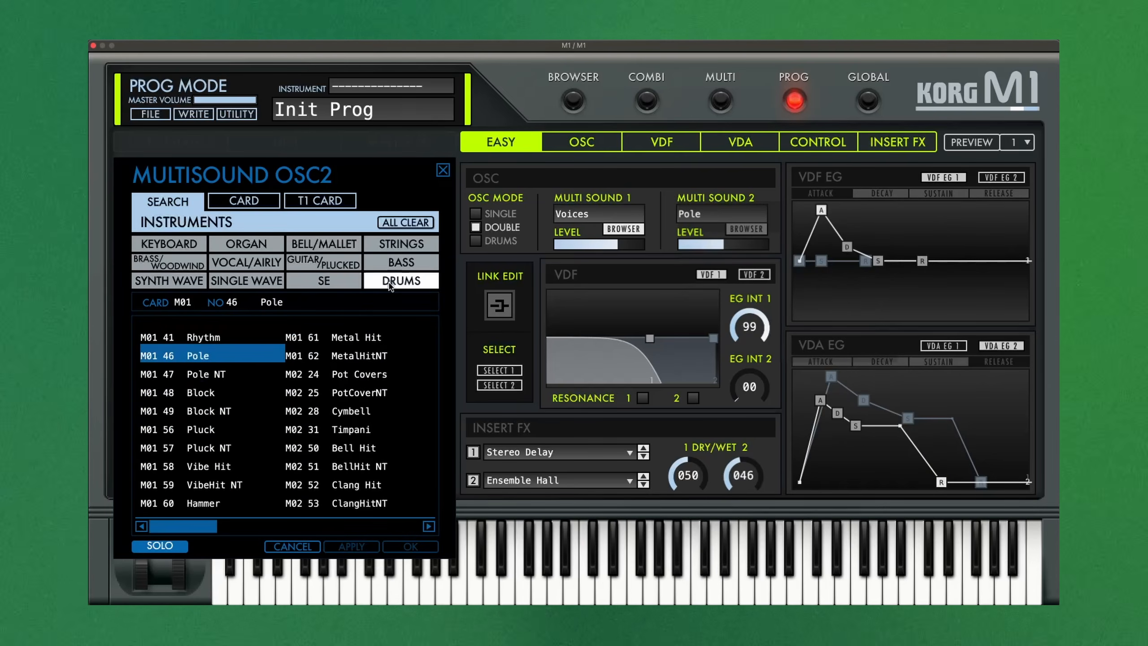
{"action": "left_click", "coordinate": [325, 281]}
{"action": "left_click", "coordinate": [228, 411]}
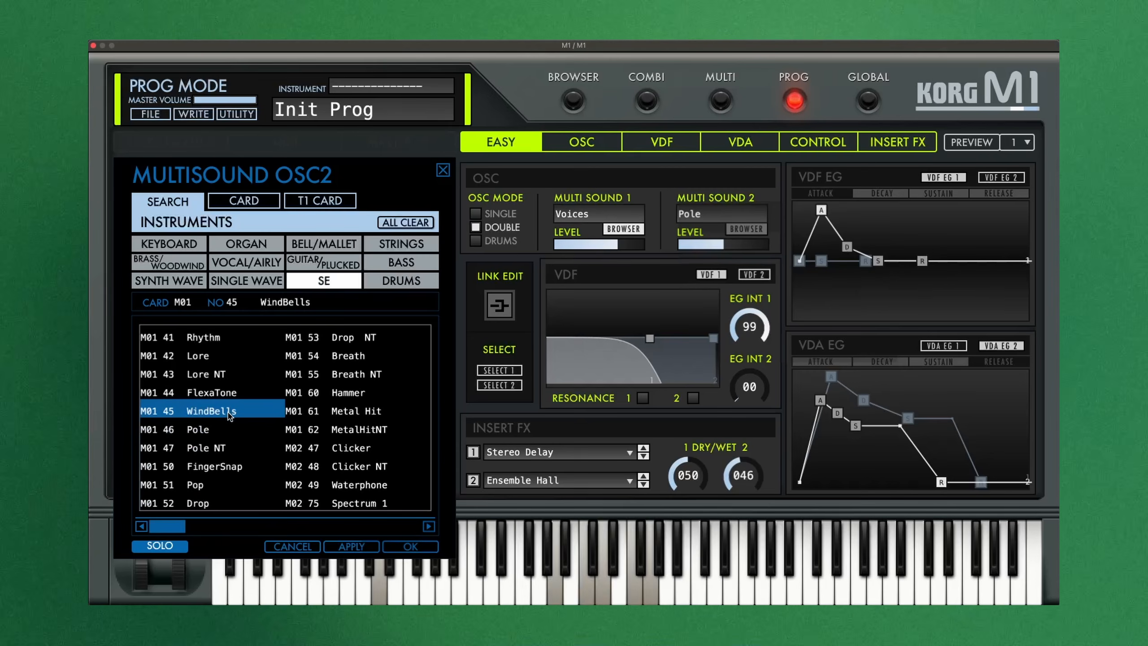
{"action": "left_click", "coordinate": [219, 468]}
{"action": "left_click", "coordinate": [217, 485]}
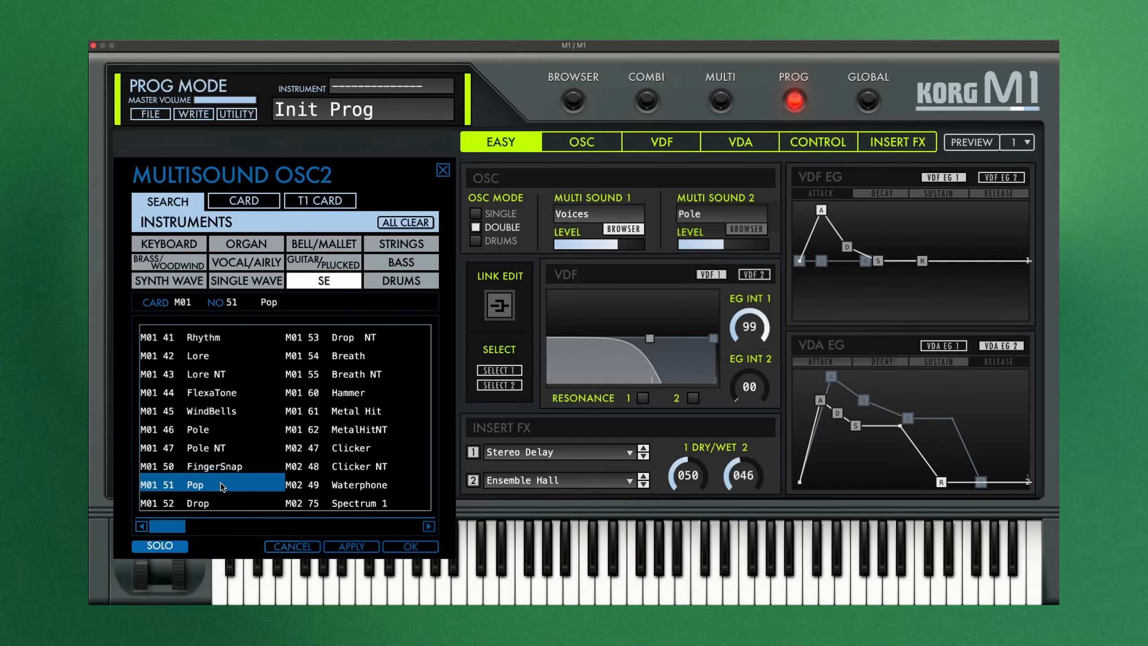
{"action": "left_click", "coordinate": [357, 377]}
{"action": "left_click", "coordinate": [346, 357]}
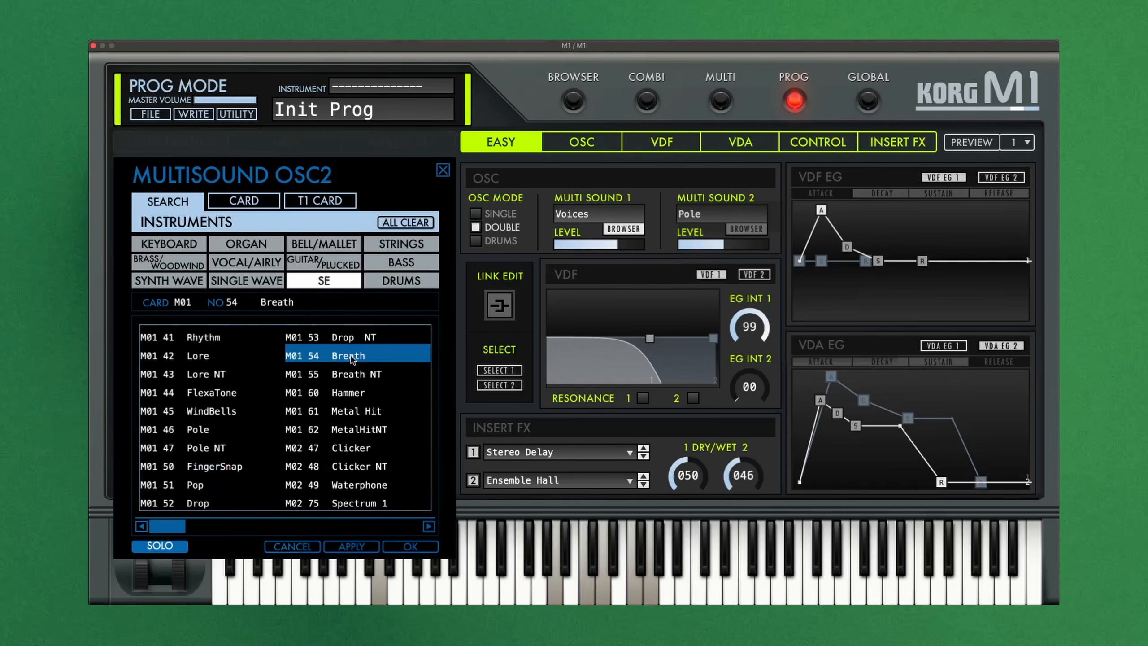
{"action": "left_click", "coordinate": [229, 374]}
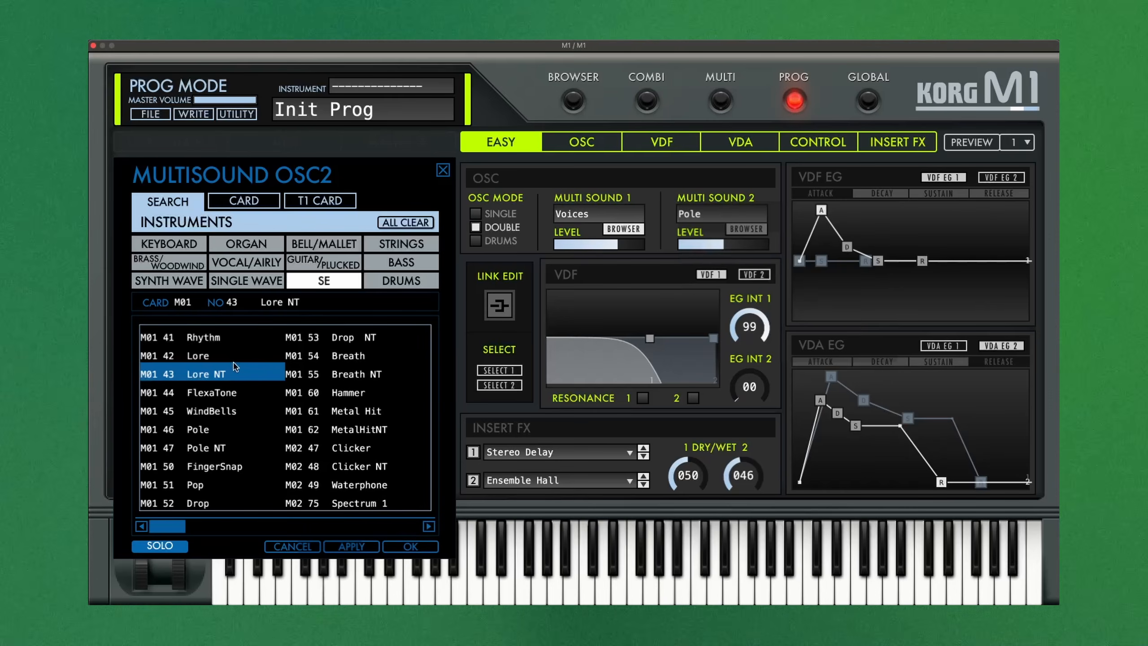
{"action": "left_click", "coordinate": [232, 339]}
{"action": "left_click", "coordinate": [234, 412]}
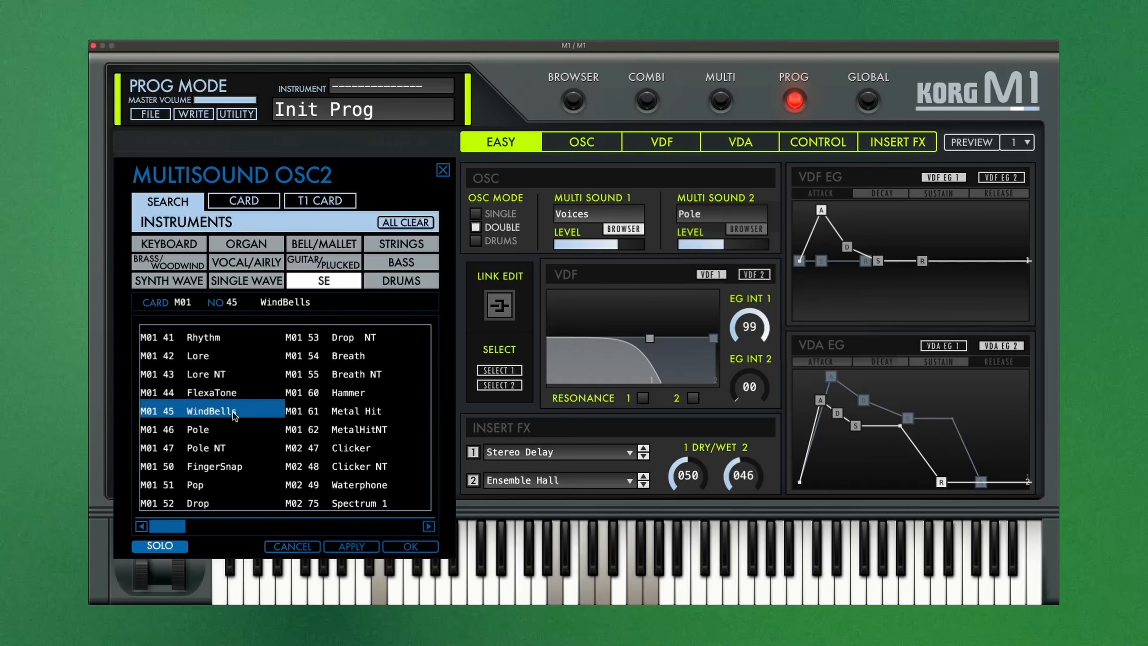
{"action": "left_click", "coordinate": [223, 429]}
{"action": "double_click", "coordinate": [222, 430]}
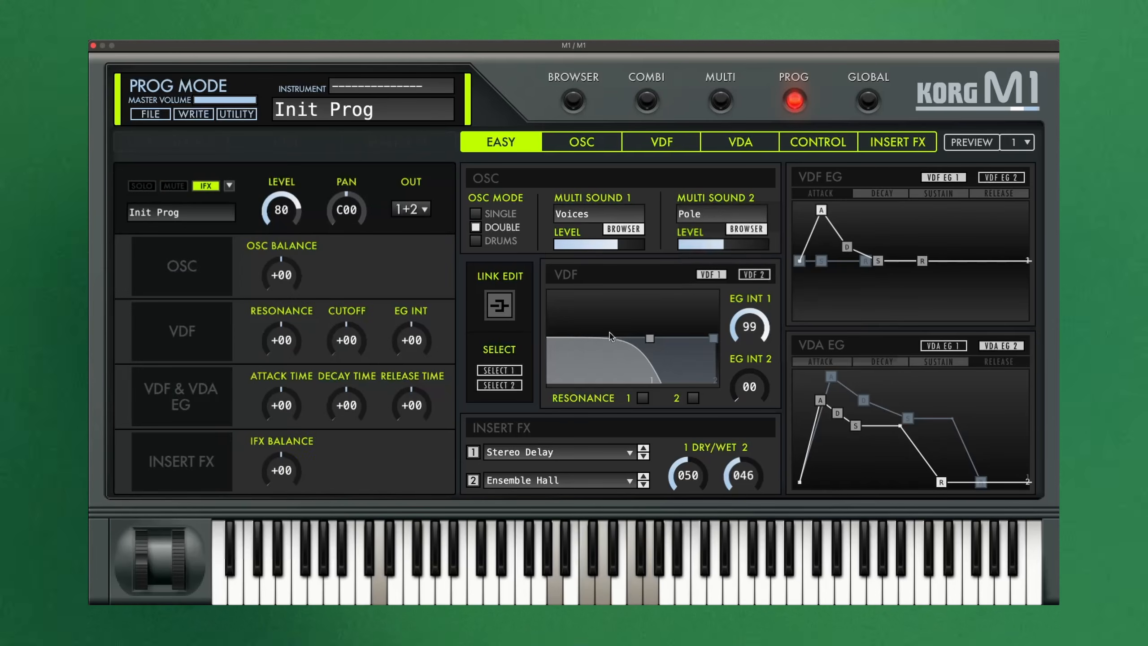
Lower the VDF 2 cutoff from maximum, keeping it above VDF 1's, and replace oscillator 1's multisound with Choir.
{"action": "left_click", "coordinate": [756, 276]}
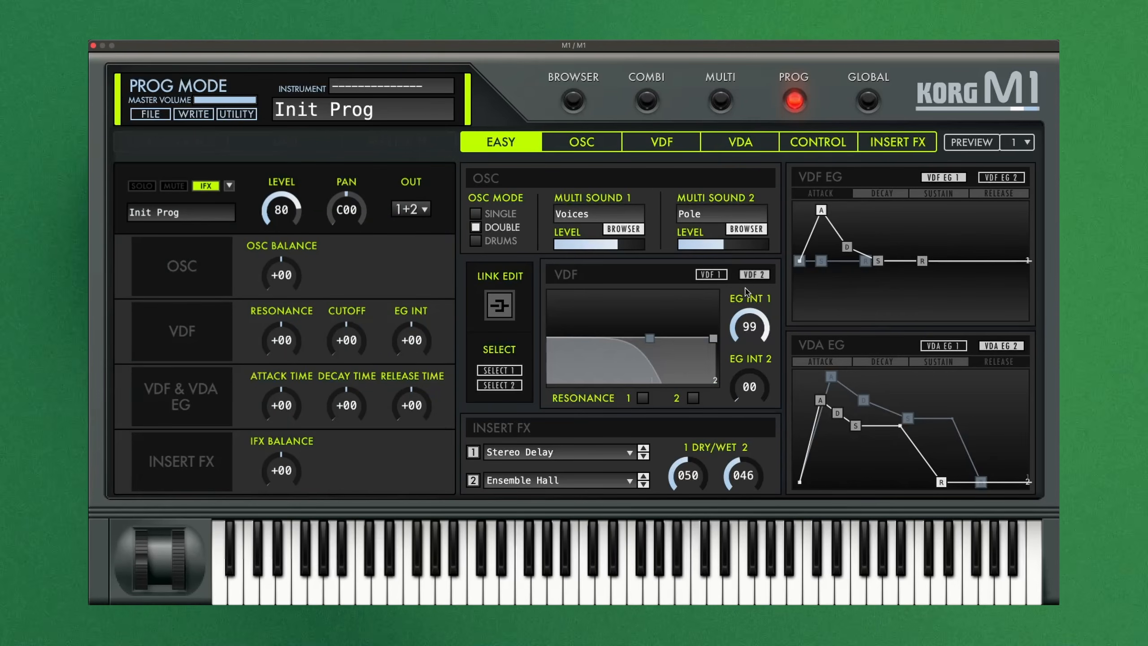
{"action": "left_click_drag", "start_coordinate": [712, 339], "coordinate": [690, 360]}
{"action": "left_click_drag", "start_coordinate": [690, 360], "coordinate": [686, 360]}
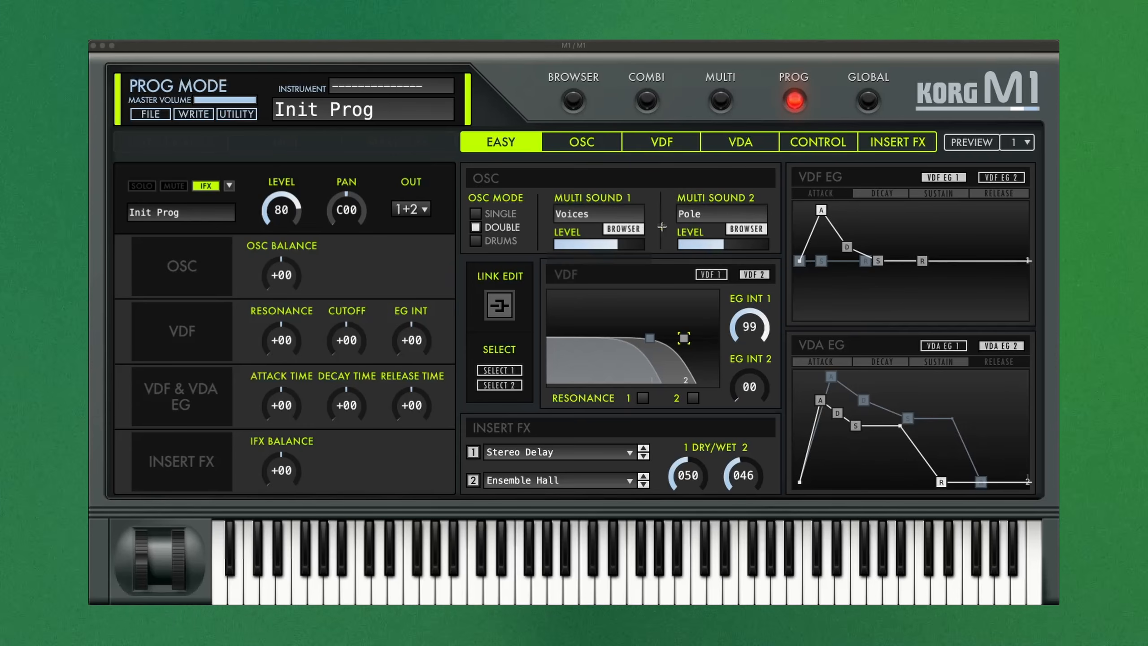
{"action": "left_click", "coordinate": [630, 230]}
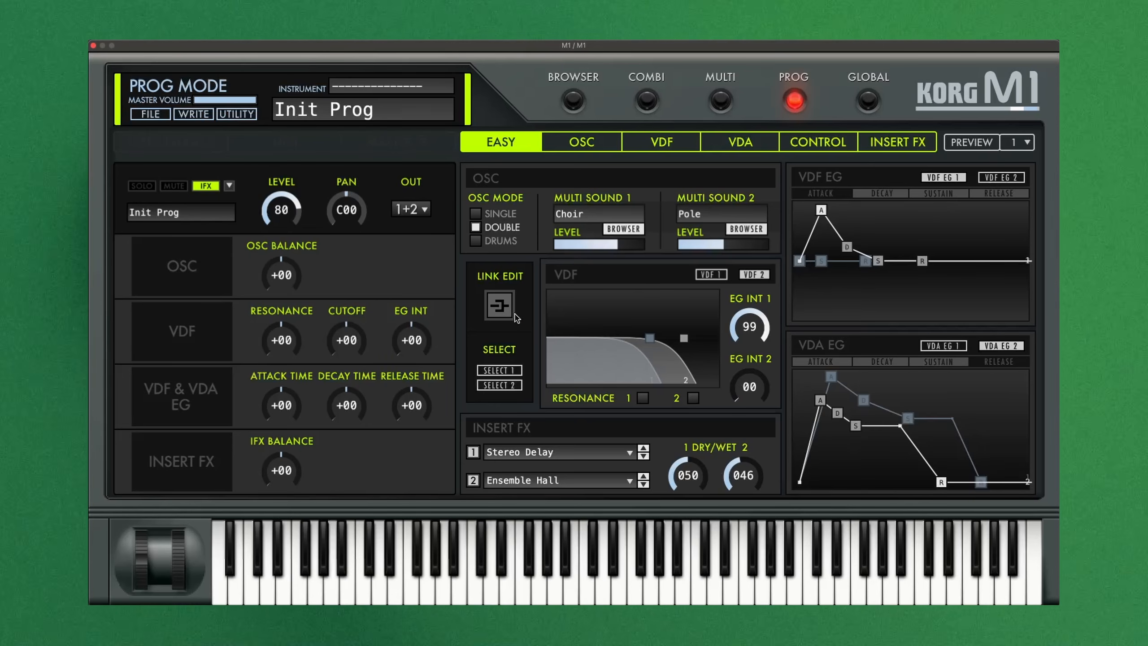
Enable Link Edit, raise the linked VDF 1 and VDF 2 cutoffs to 63 and 84, and slightly lower both VDA EG attack peaks.
{"action": "left_click", "coordinate": [499, 306]}
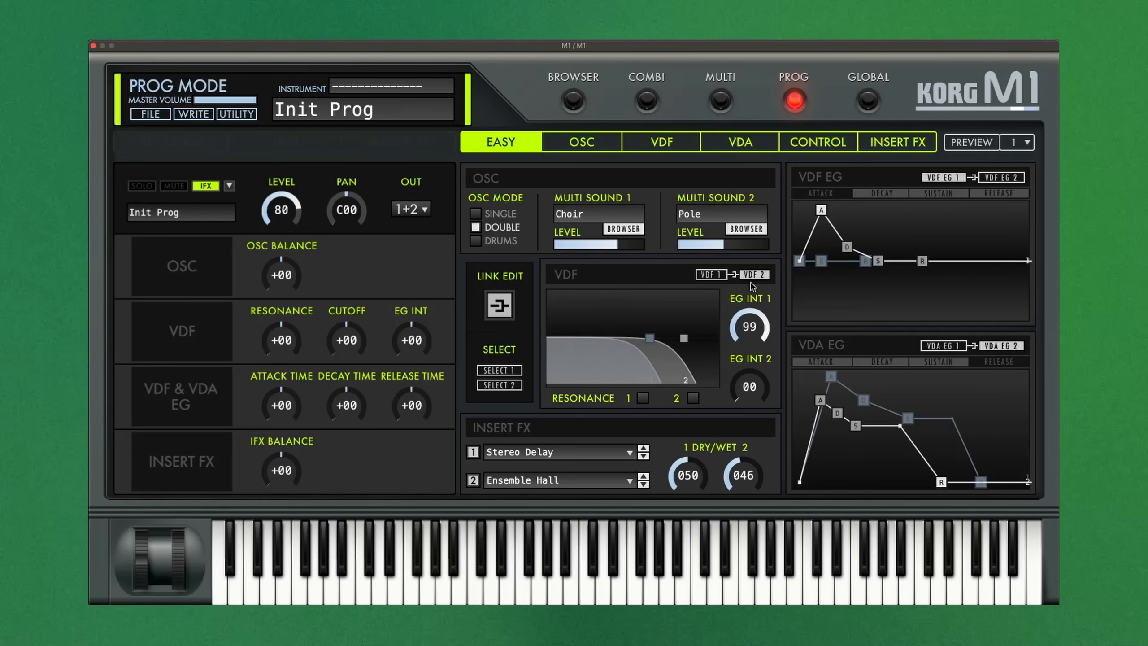
{"action": "mouse_move", "coordinate": [686, 334]}
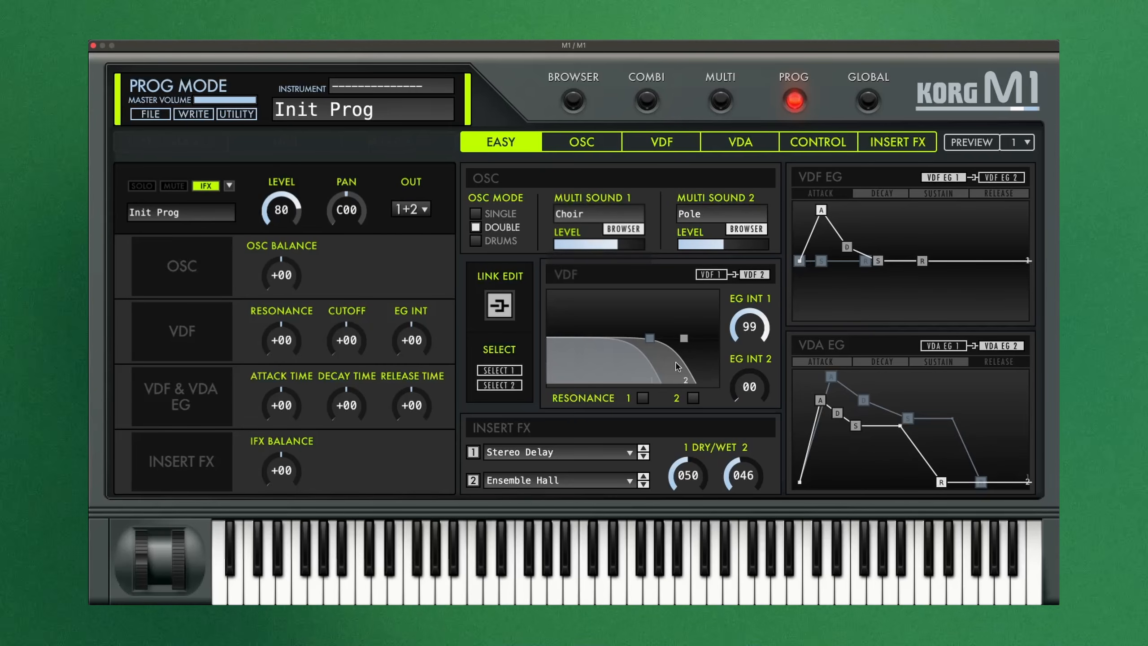
{"action": "mouse_move", "coordinate": [657, 344]}
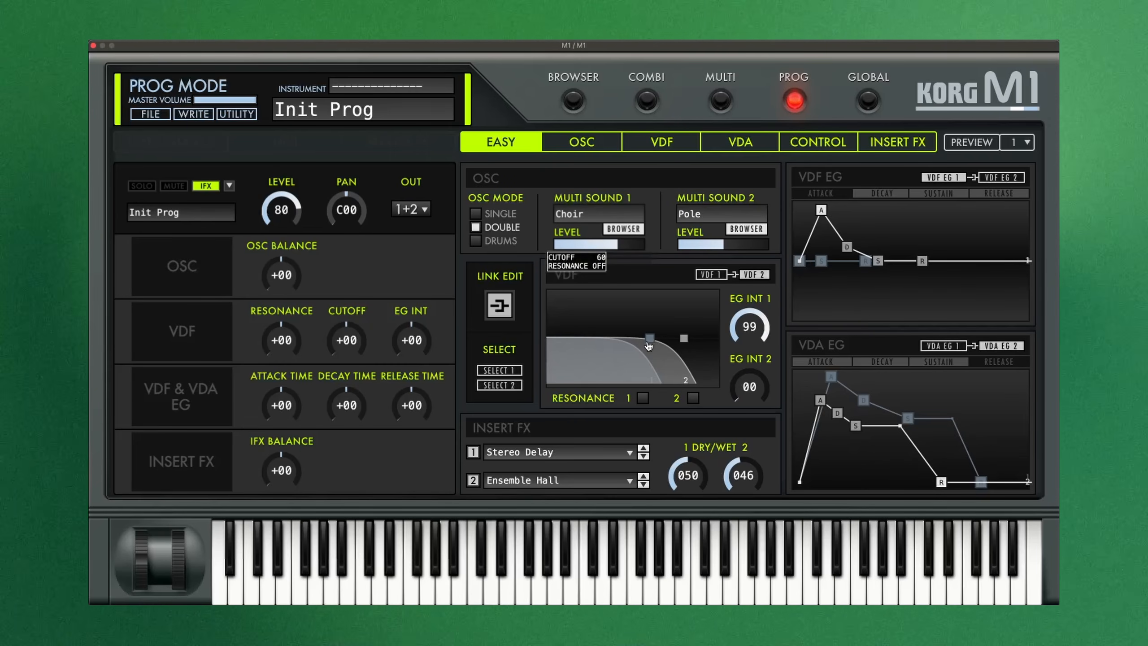
{"action": "left_click_drag", "start_coordinate": [648, 345], "coordinate": [655, 346]}
{"action": "mouse_move", "coordinate": [819, 403]}
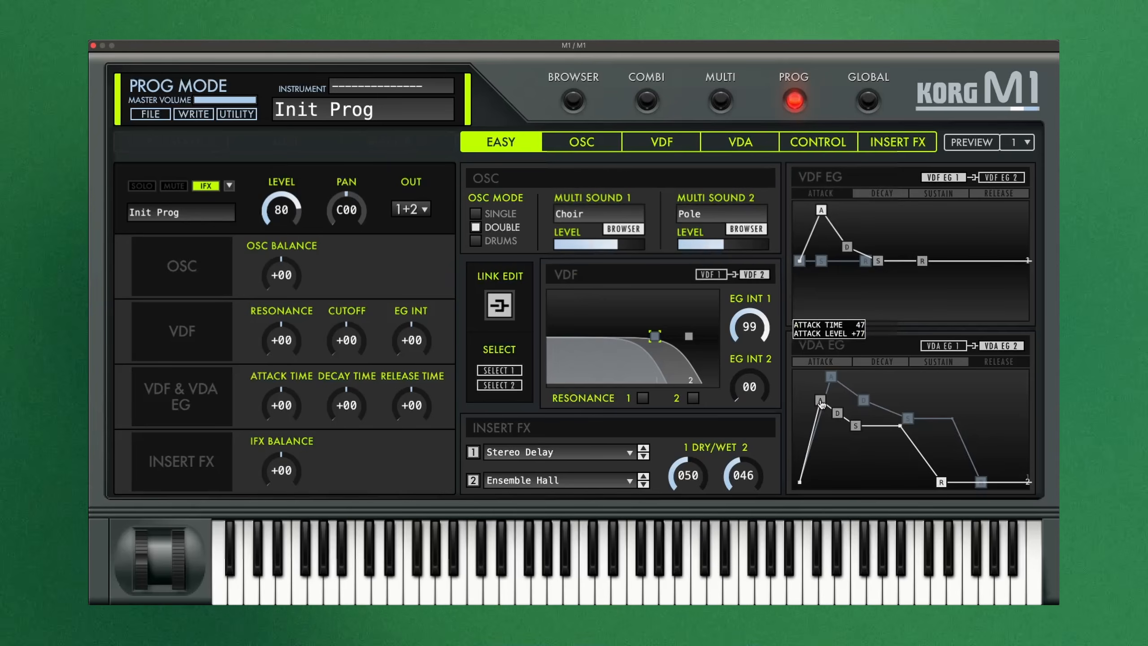
{"action": "left_click_drag", "start_coordinate": [819, 404], "coordinate": [822, 410]}
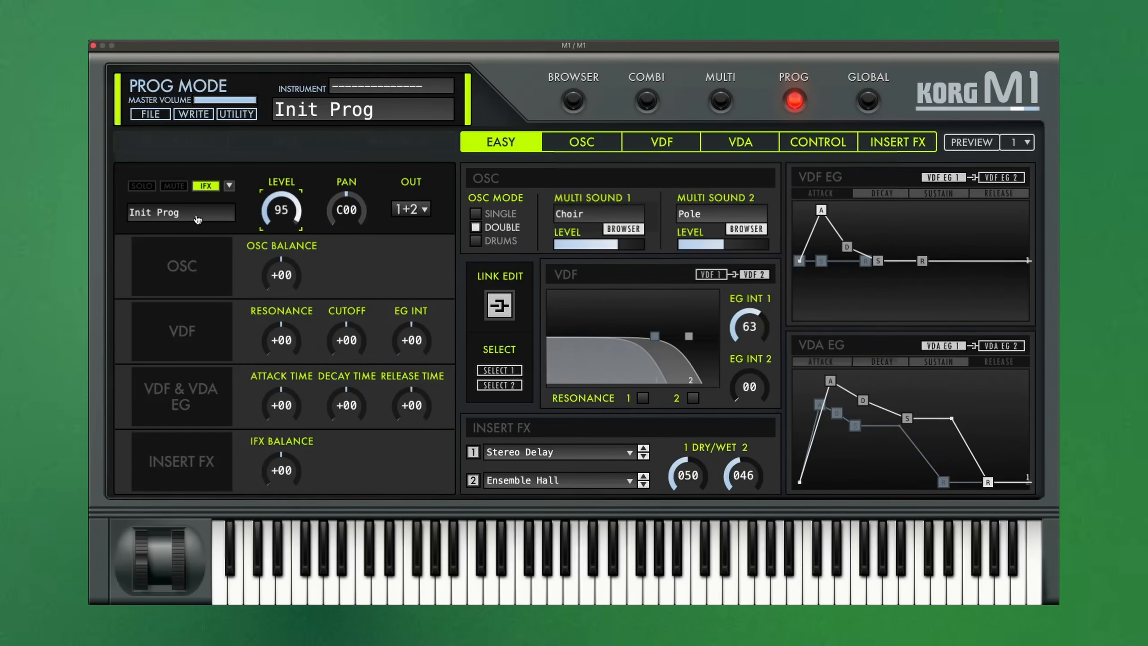
Rename the program to MY PAD.
{"action": "double_click", "coordinate": [193, 216]}
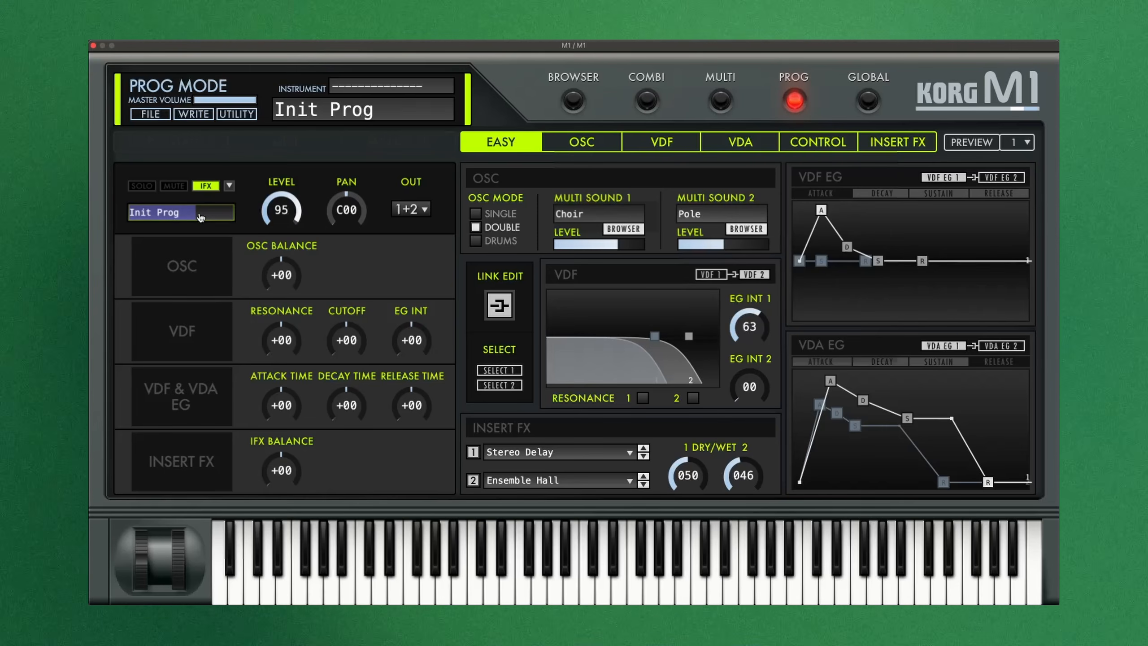
{"action": "type", "text": "MY PAD"}
{"action": "key", "text": "Return"}
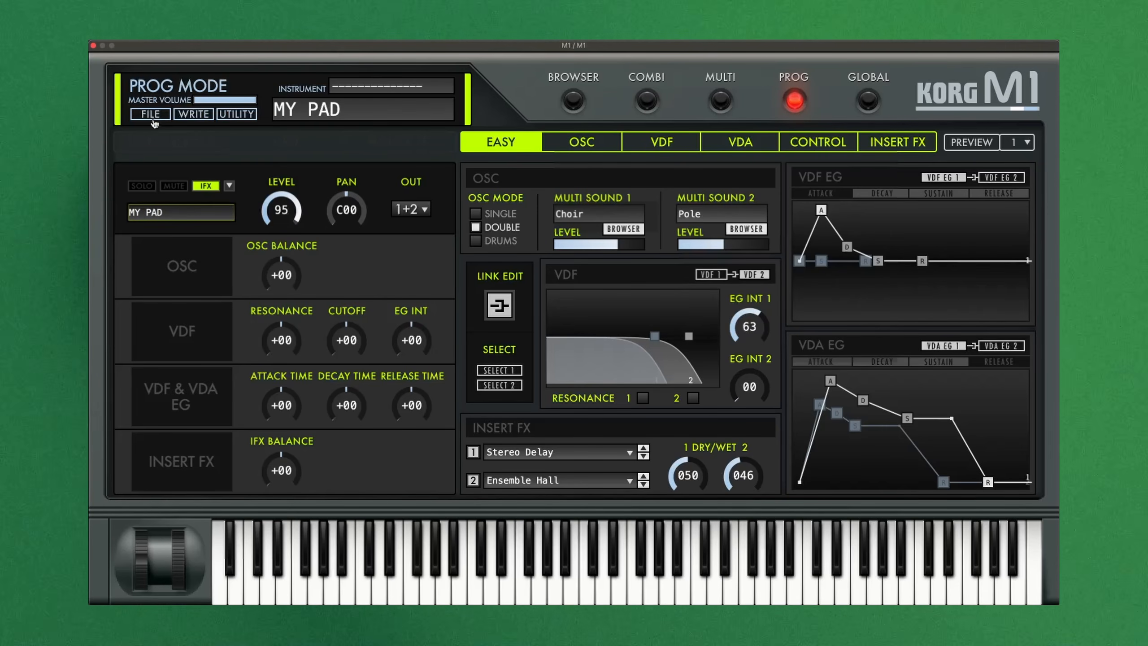
Write MY PAD to slot 01 of User 1 with the Synth Pad instrument category and check it in the browser's User 1 card.
{"action": "left_click", "coordinate": [189, 114]}
{"action": "left_click", "coordinate": [248, 144]}
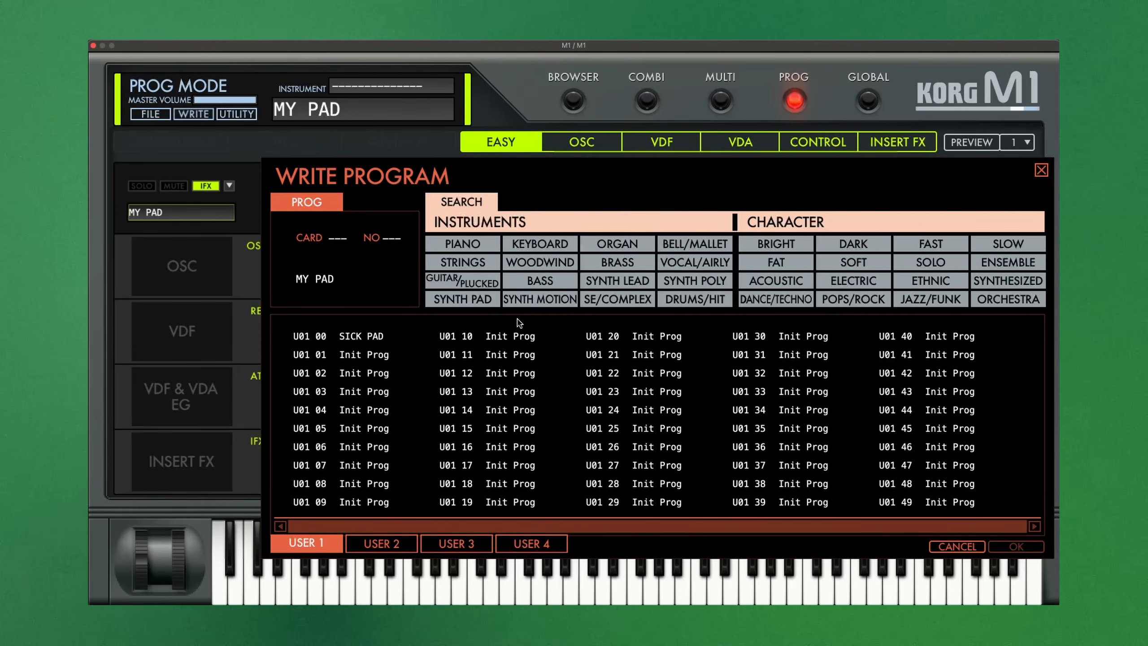
{"action": "left_click", "coordinate": [381, 543]}
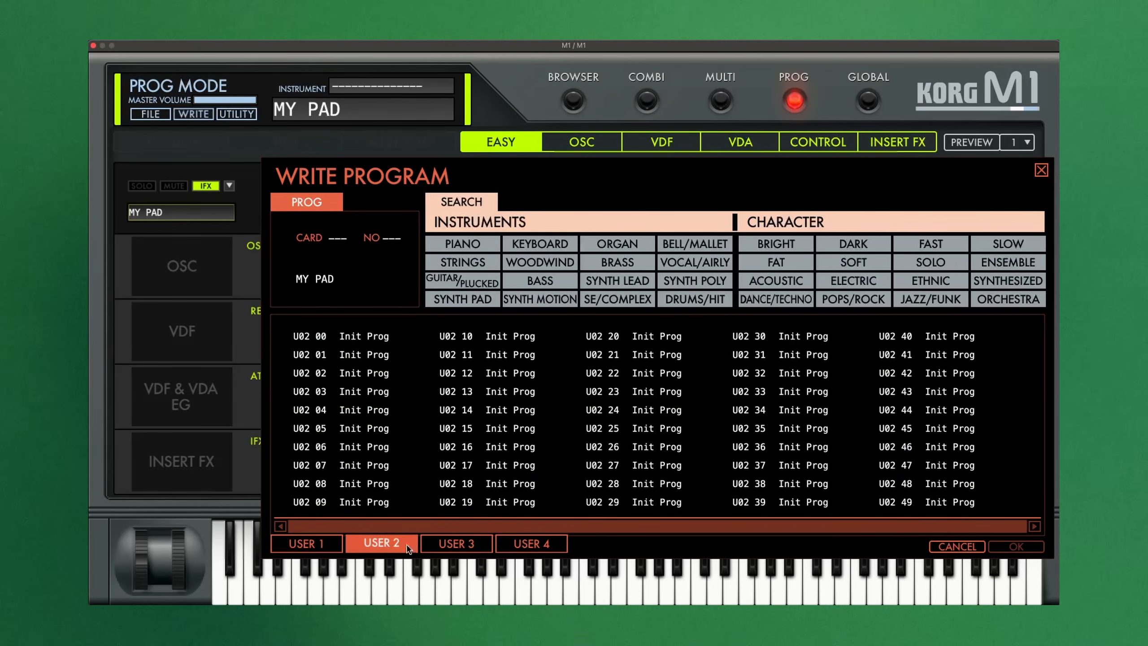
{"action": "left_click", "coordinate": [456, 543]}
{"action": "left_click", "coordinate": [381, 543]}
{"action": "left_click", "coordinate": [305, 544]}
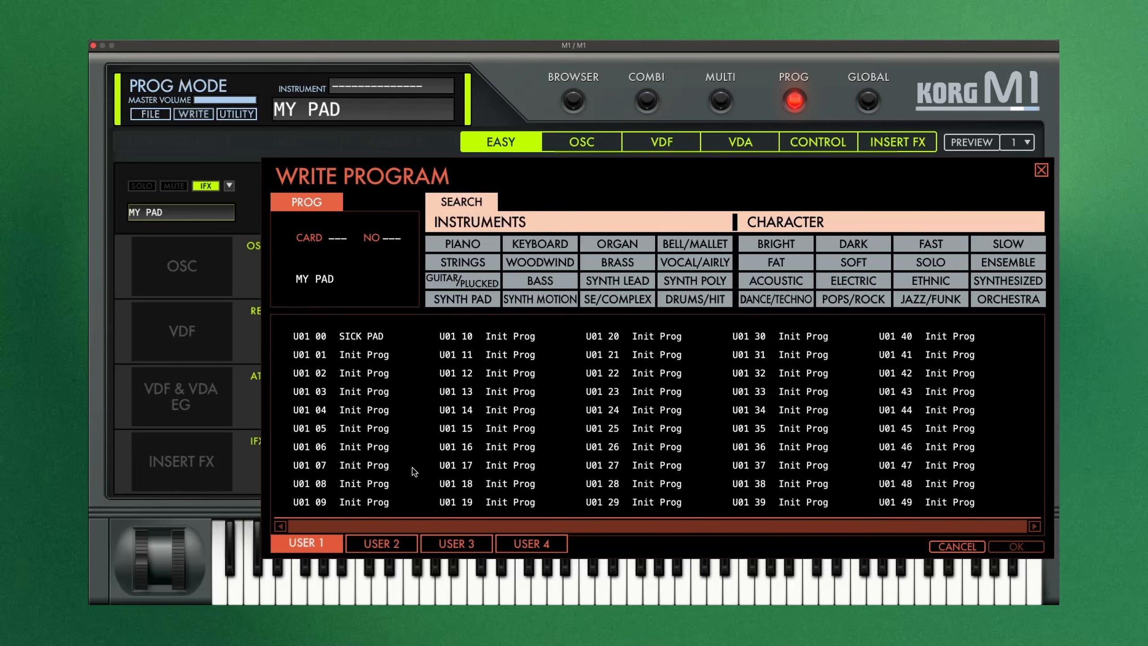
{"action": "left_click", "coordinate": [364, 357]}
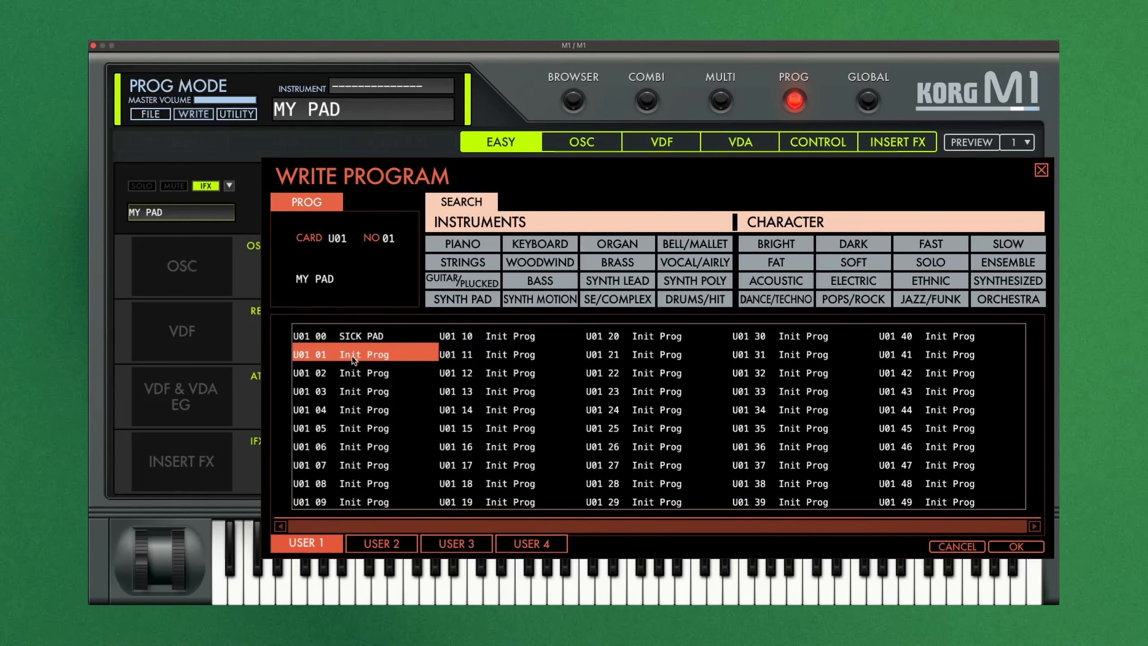
{"action": "left_click", "coordinate": [472, 301]}
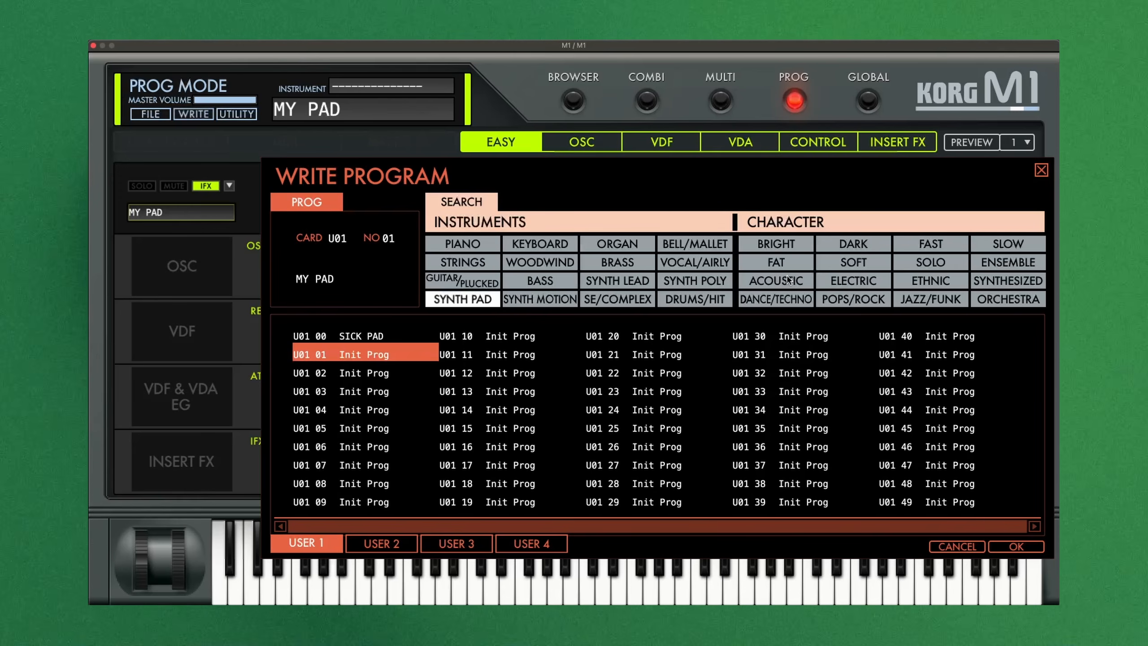
{"action": "left_click", "coordinate": [1015, 546]}
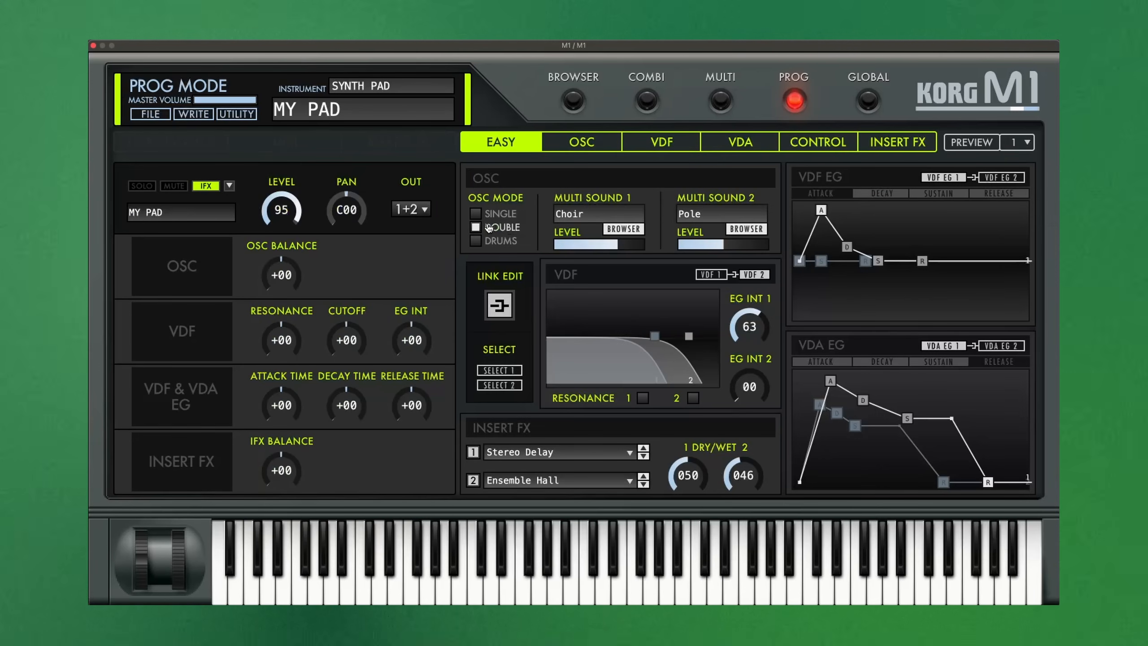
{"action": "left_click", "coordinate": [573, 101]}
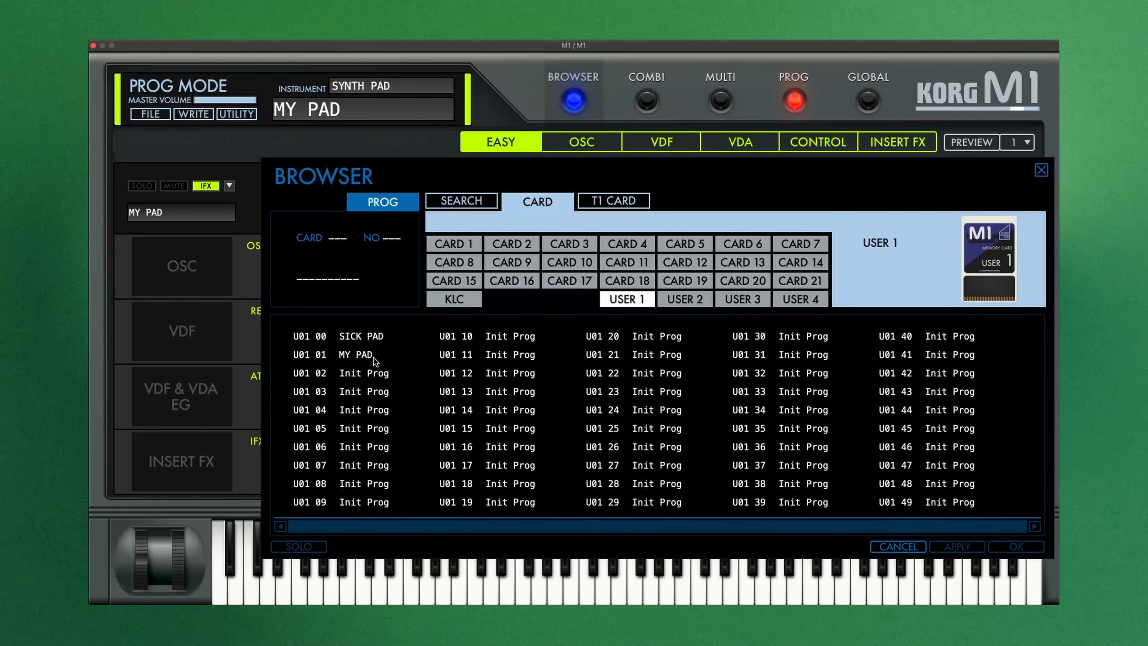
{"action": "left_click", "coordinate": [1040, 170]}
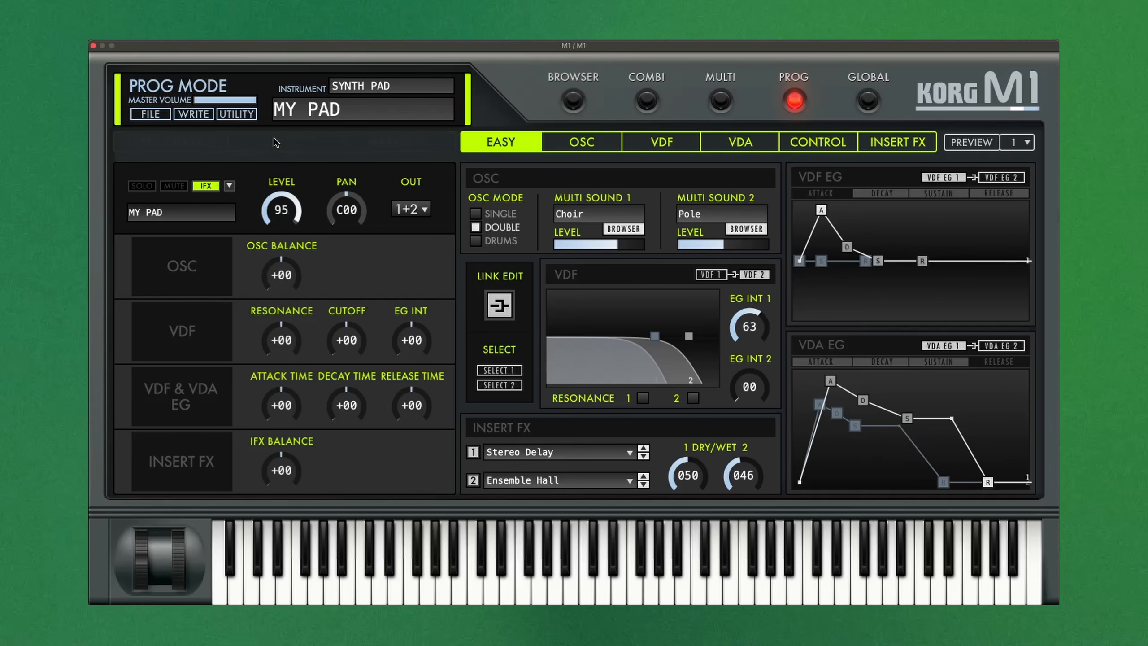
Open the save dialog for all data and select the m1all extension in the file name.
{"action": "left_click", "coordinate": [158, 114]}
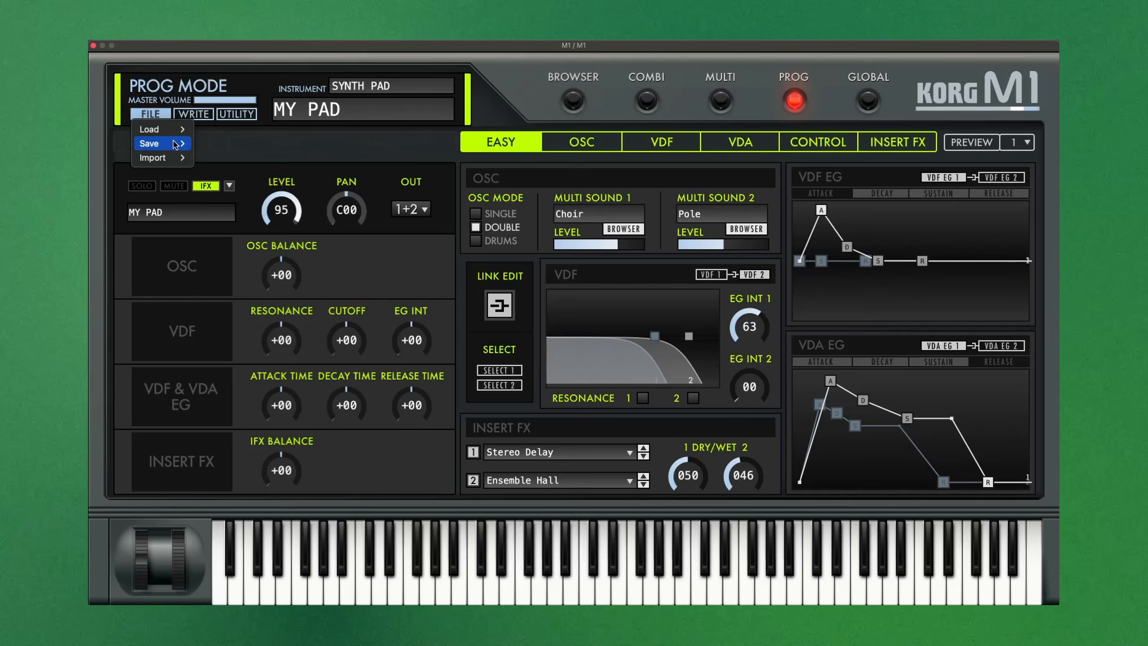
{"action": "mouse_move", "coordinate": [175, 146]}
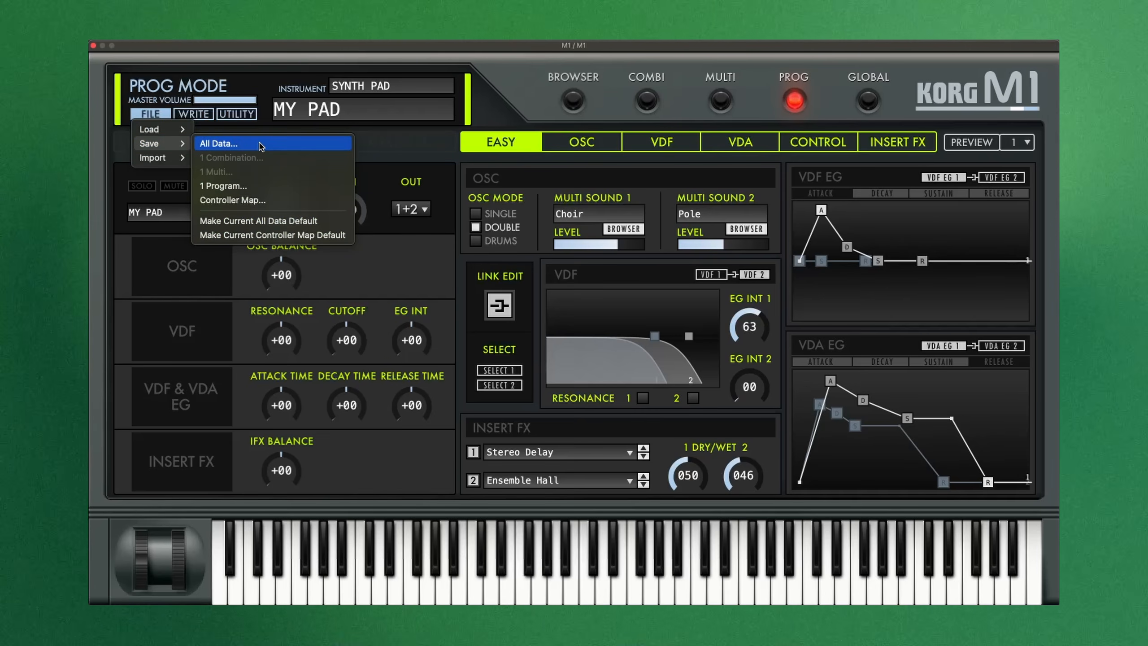
{"action": "left_click", "coordinate": [261, 144]}
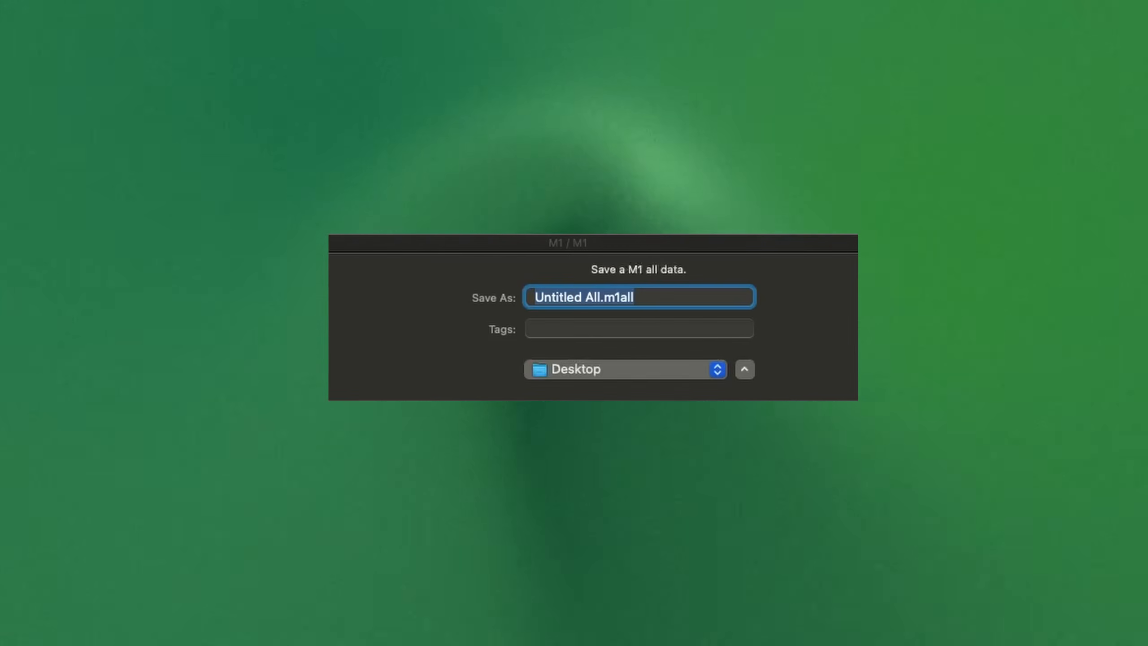
{"action": "left_click", "coordinate": [613, 297]}
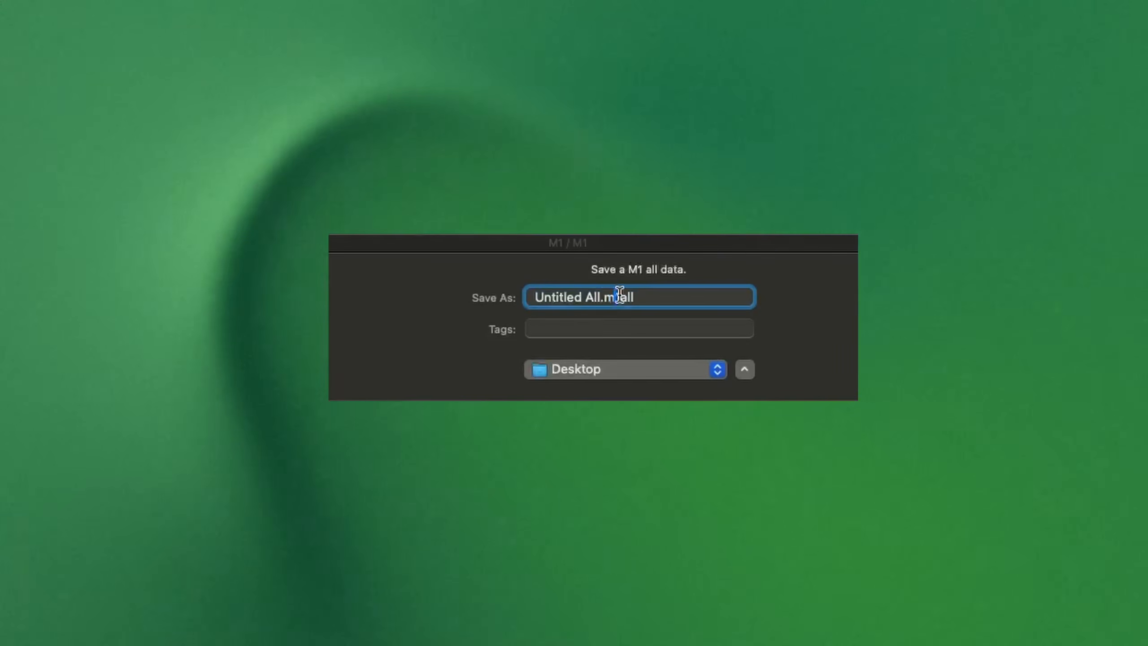
{"action": "left_click_drag", "start_coordinate": [605, 297], "coordinate": [655, 296]}
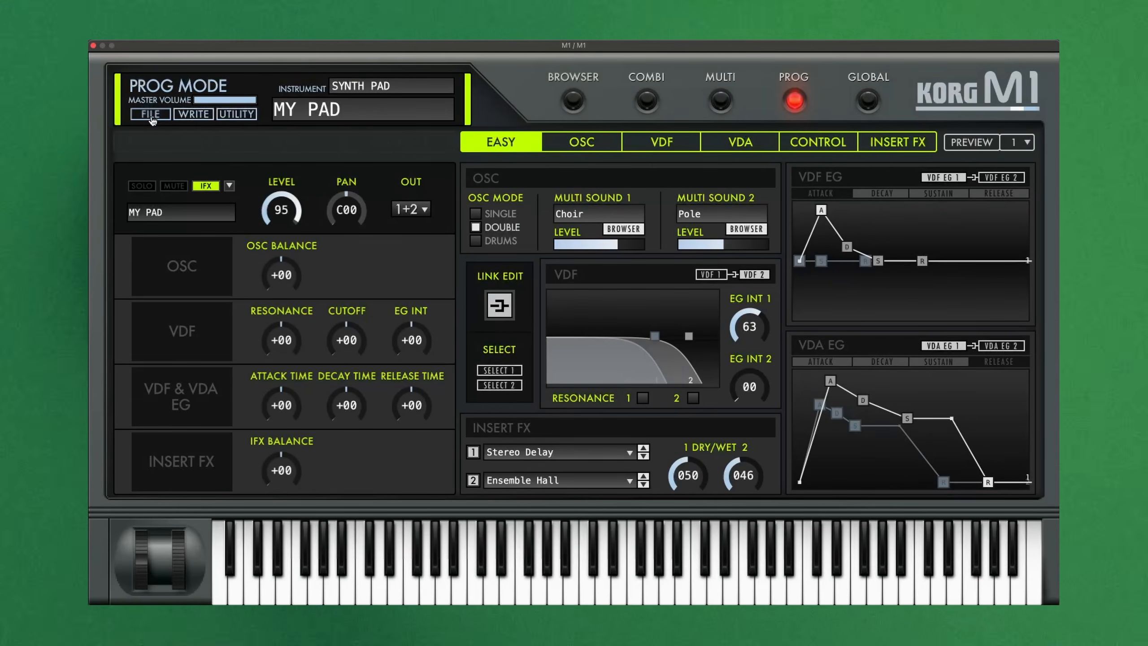
Save the single program to the Desktop as Untitled Prog.m1prog.
{"action": "left_click", "coordinate": [152, 118]}
{"action": "mouse_move", "coordinate": [172, 131]}
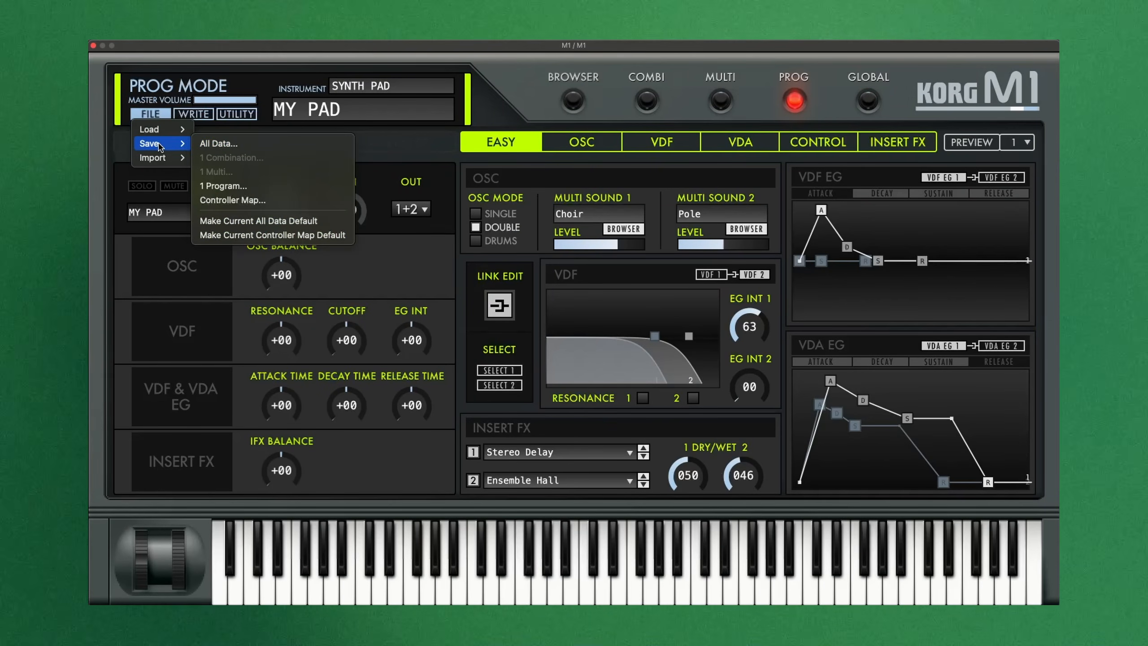
{"action": "left_click", "coordinate": [223, 185]}
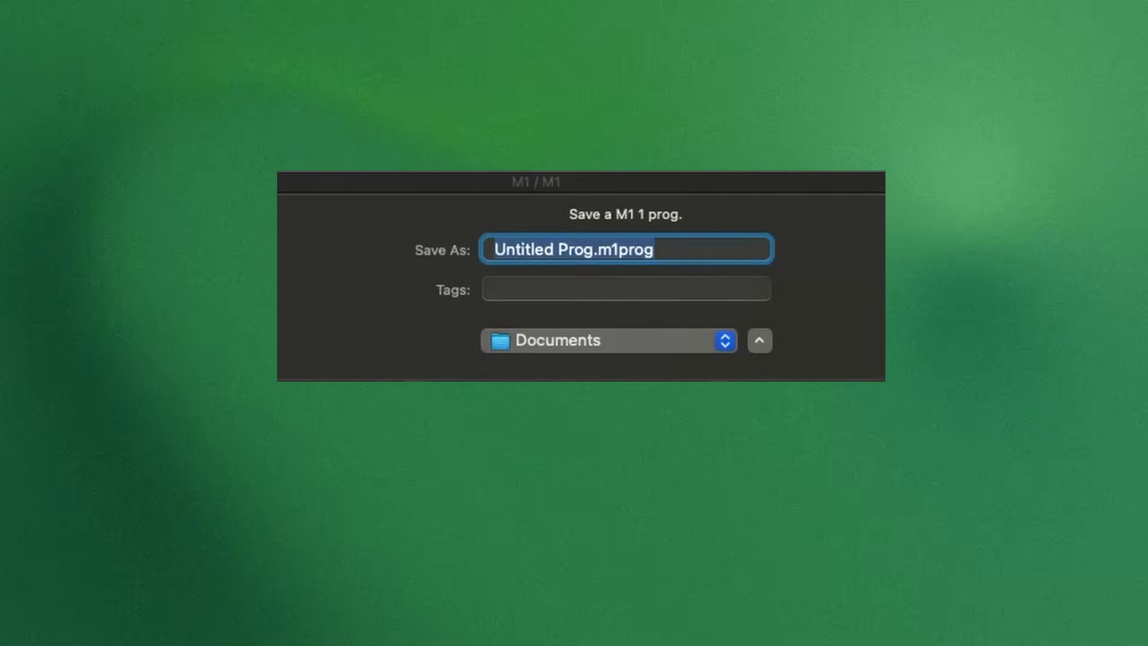
{"action": "left_click", "coordinate": [654, 250]}
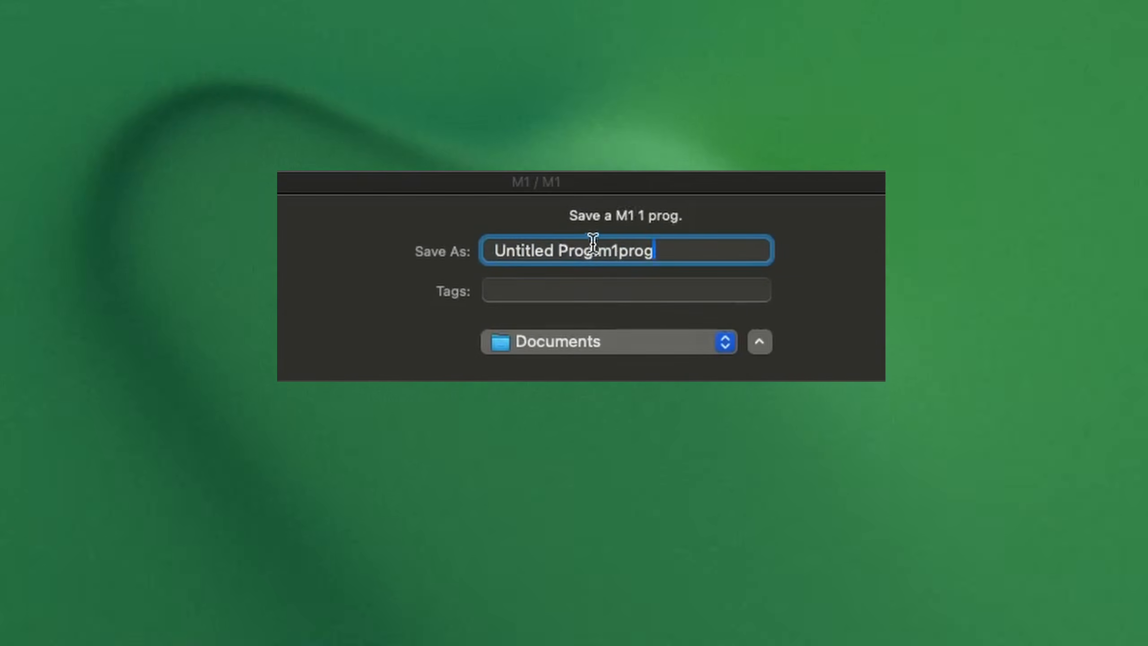
{"action": "key", "text": "super+d"}
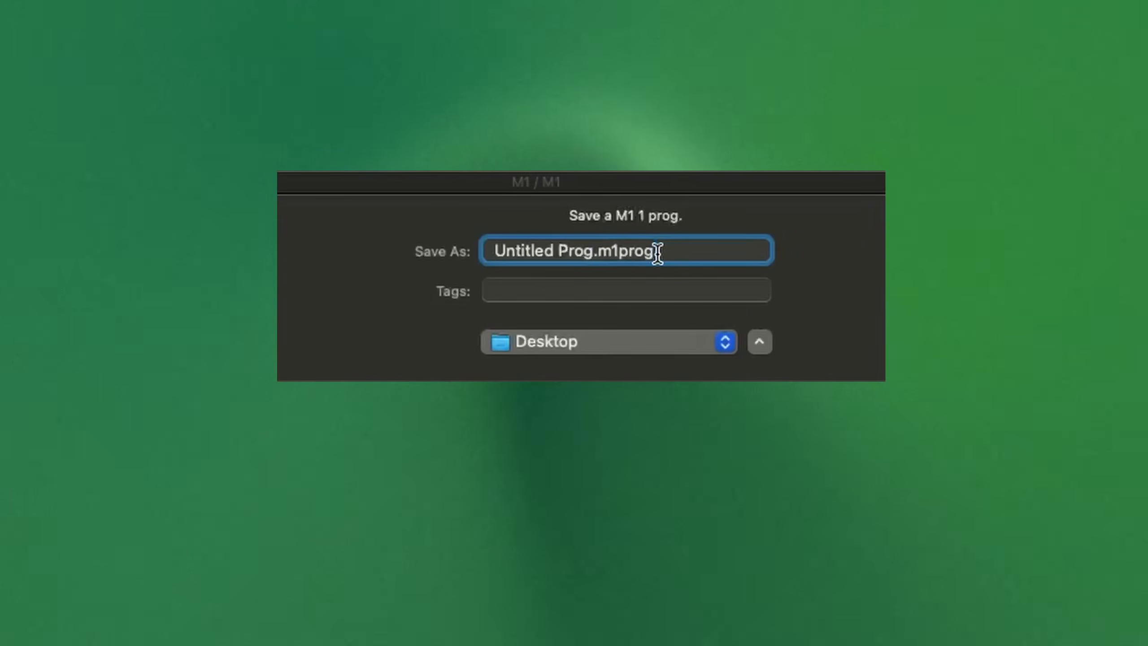
{"action": "left_click_drag", "start_coordinate": [654, 251], "coordinate": [610, 253]}
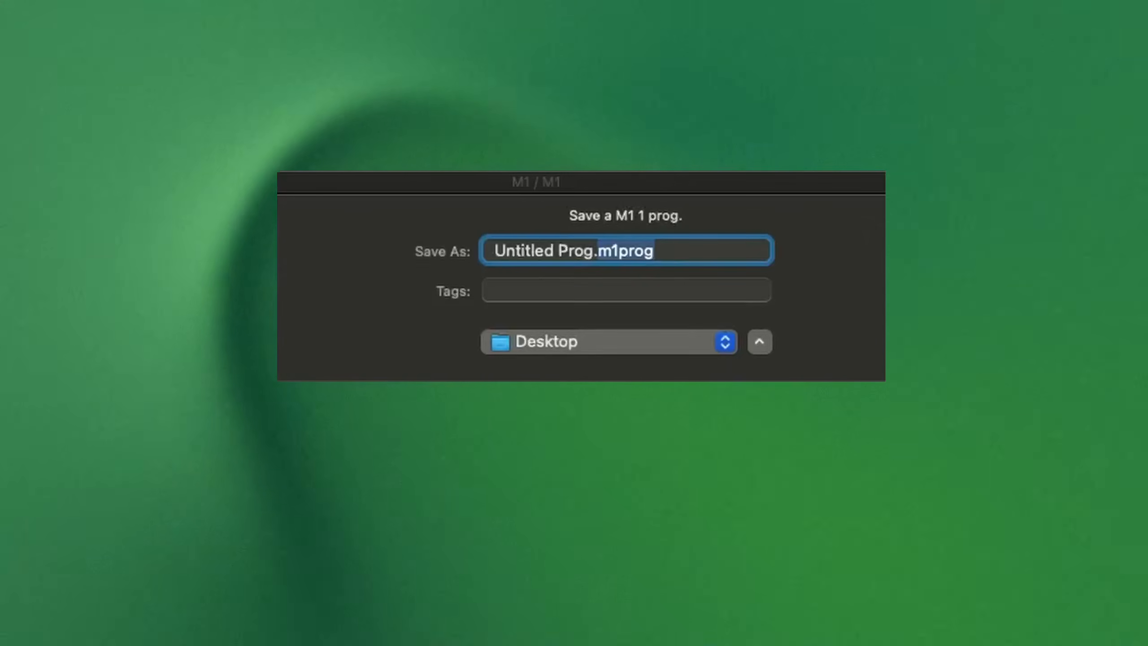
{"action": "key", "text": "Return"}
Examine the load option for a single program file.
{"action": "left_click", "coordinate": [151, 113]}
{"action": "mouse_move", "coordinate": [154, 129]}
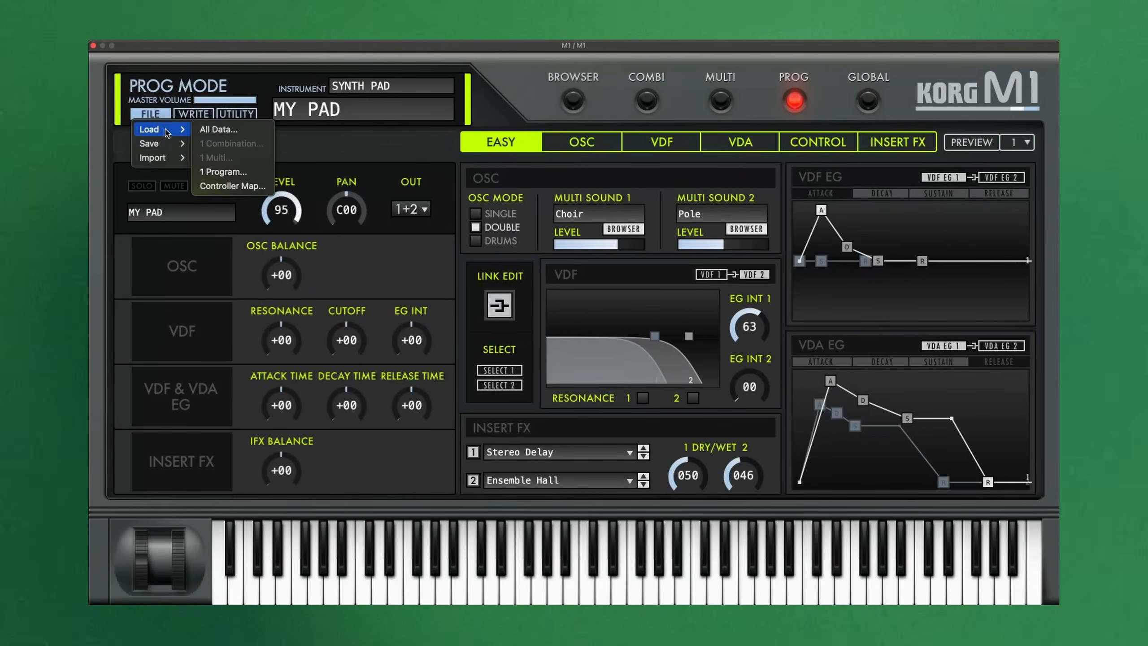
{"action": "left_click", "coordinate": [239, 176]}
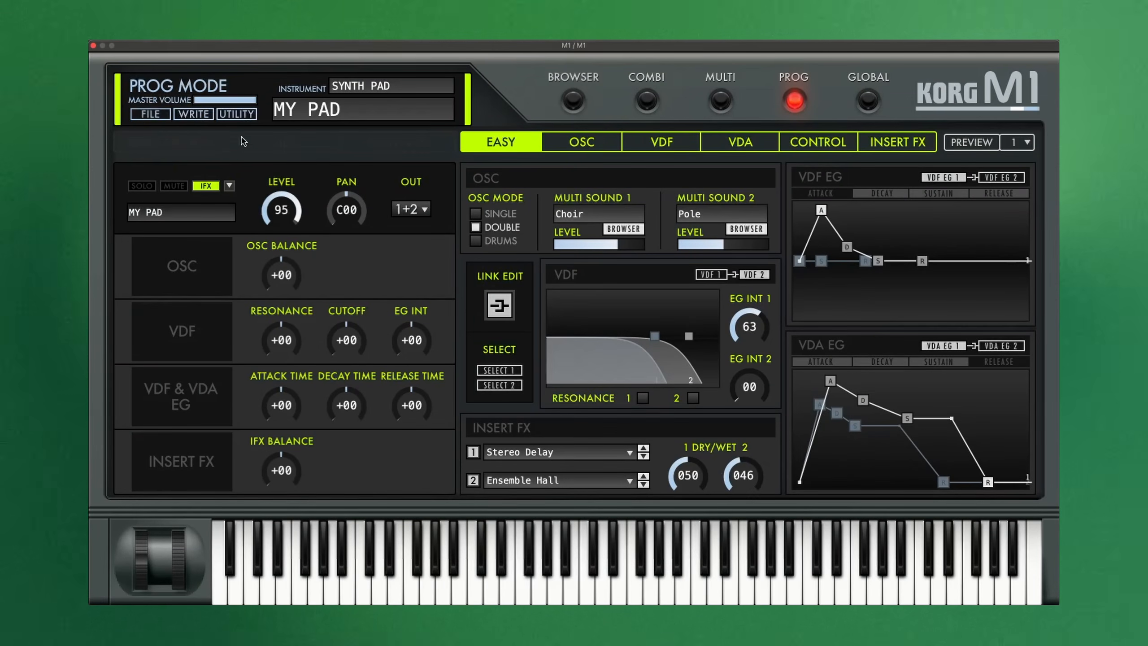
Make the current all data the default.
{"action": "left_click", "coordinate": [153, 115]}
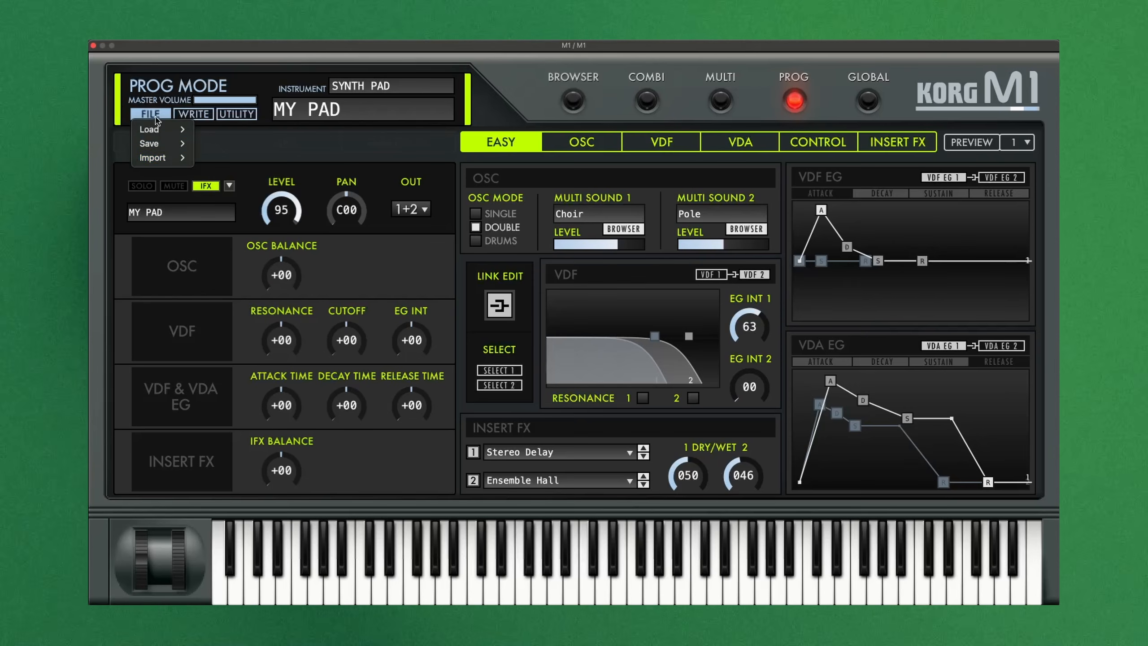
{"action": "mouse_move", "coordinate": [163, 146]}
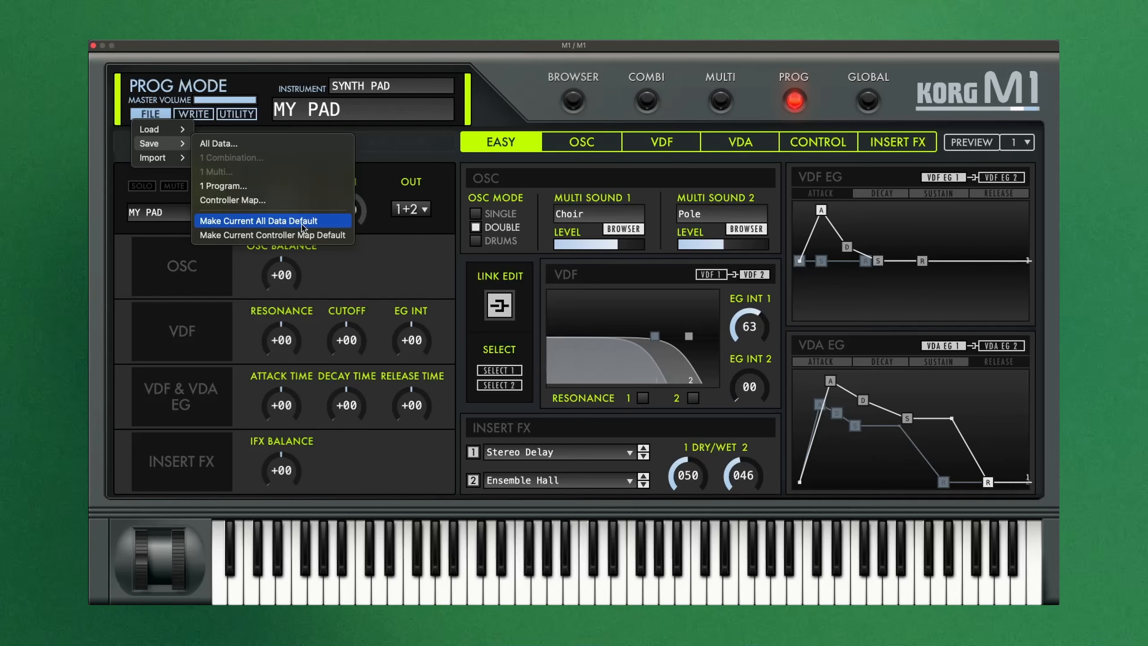
{"action": "left_click", "coordinate": [302, 222]}
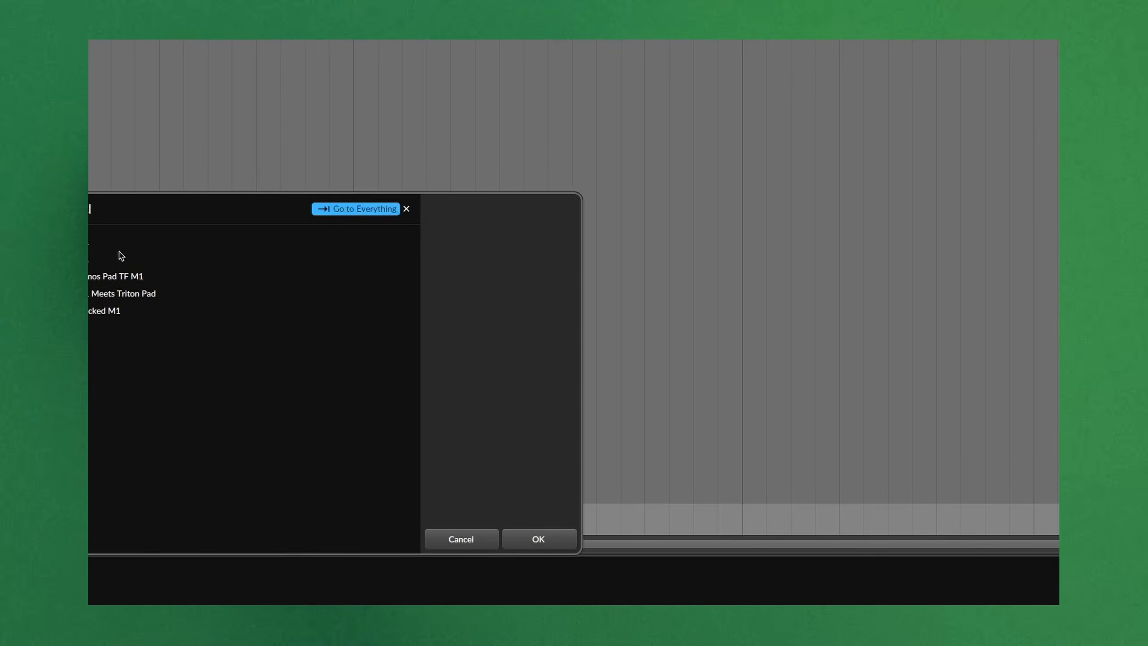
Load a fresh M1 instance in the DAW and check the User 1 card in its browser for MY PAD.
{"action": "double_click", "coordinate": [121, 256]}
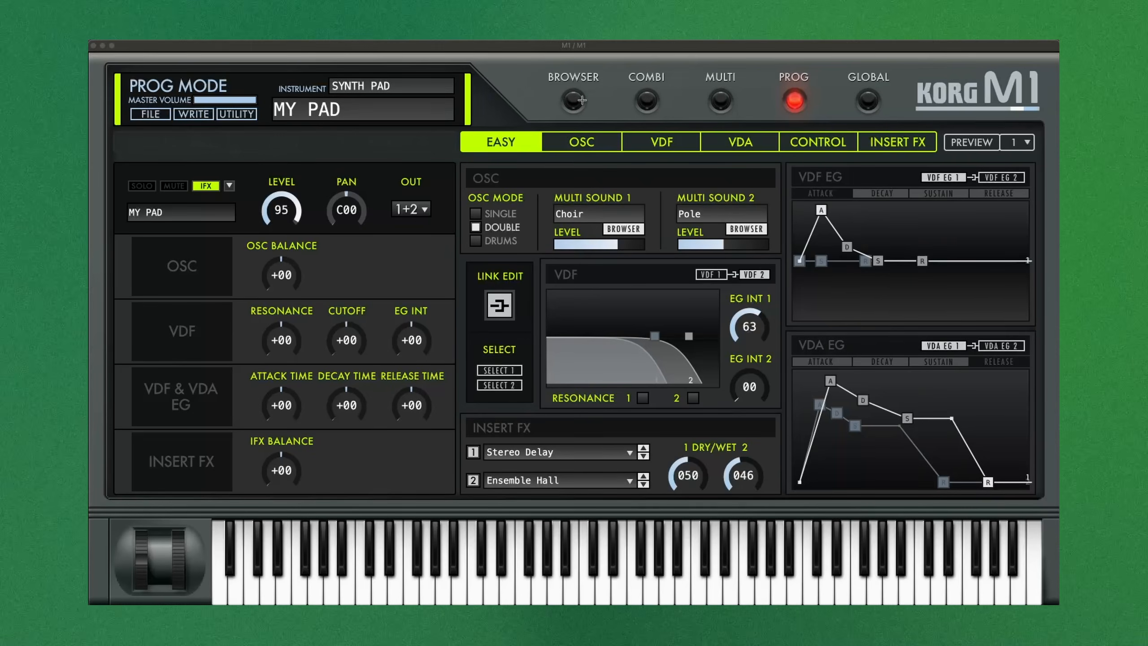
{"action": "left_click", "coordinate": [582, 100]}
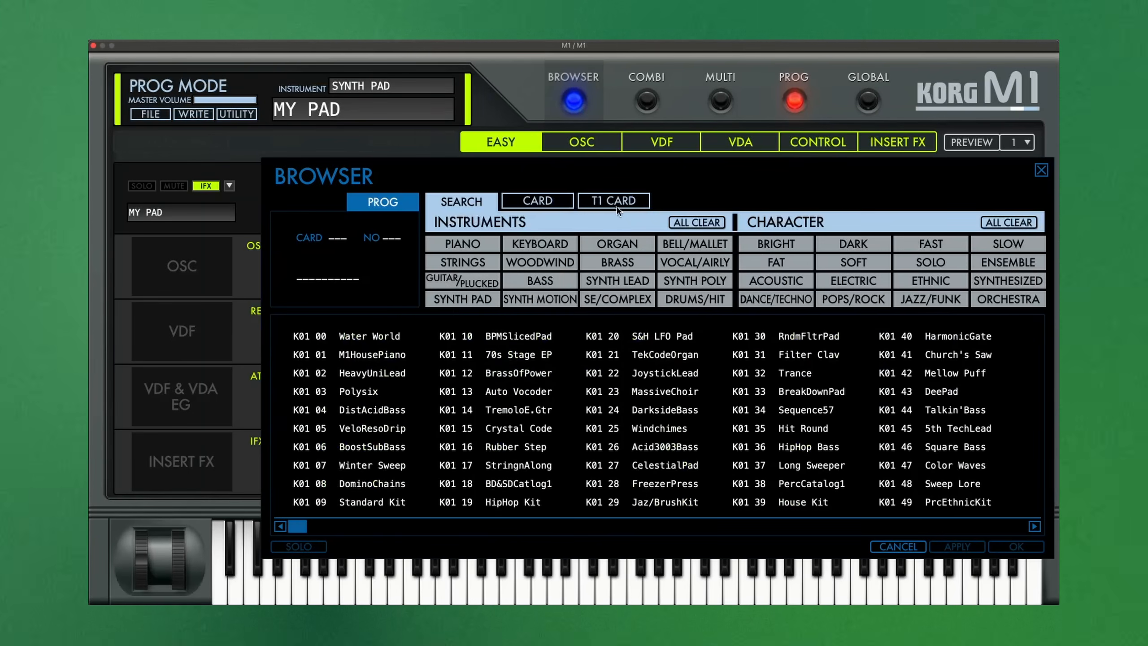
{"action": "left_click", "coordinate": [539, 202]}
{"action": "left_click", "coordinate": [610, 301]}
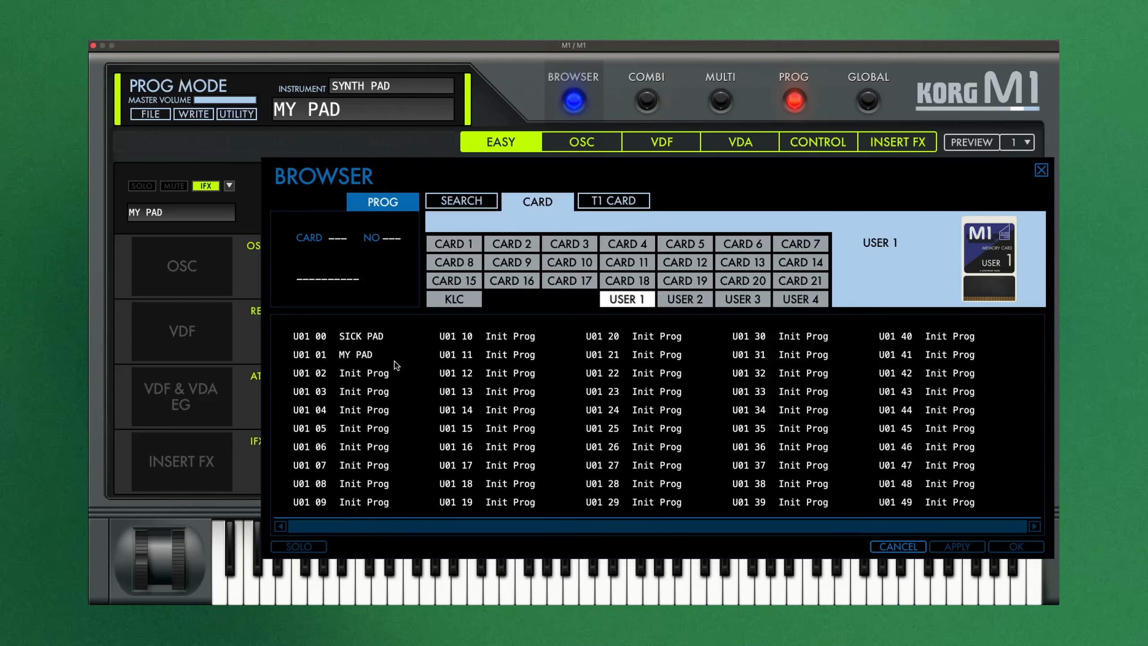
{"action": "left_click", "coordinate": [1040, 170]}
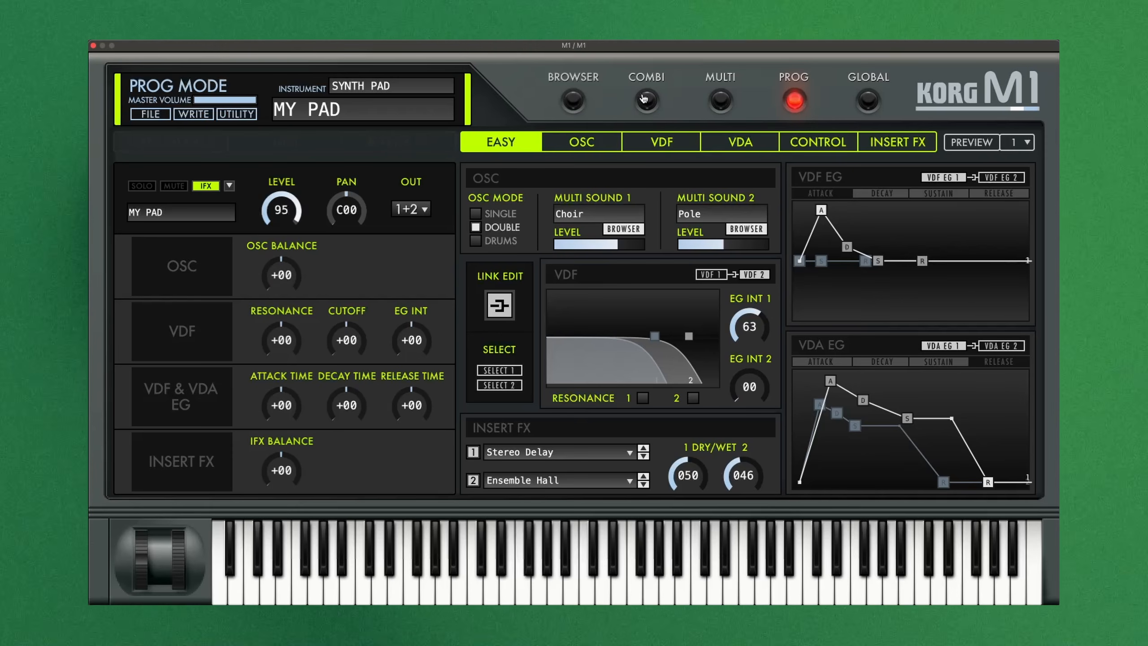
Review the detailed OSC, VDF, VDA and Control parameter pages of the MY PAD program.
{"action": "left_click", "coordinate": [601, 152]}
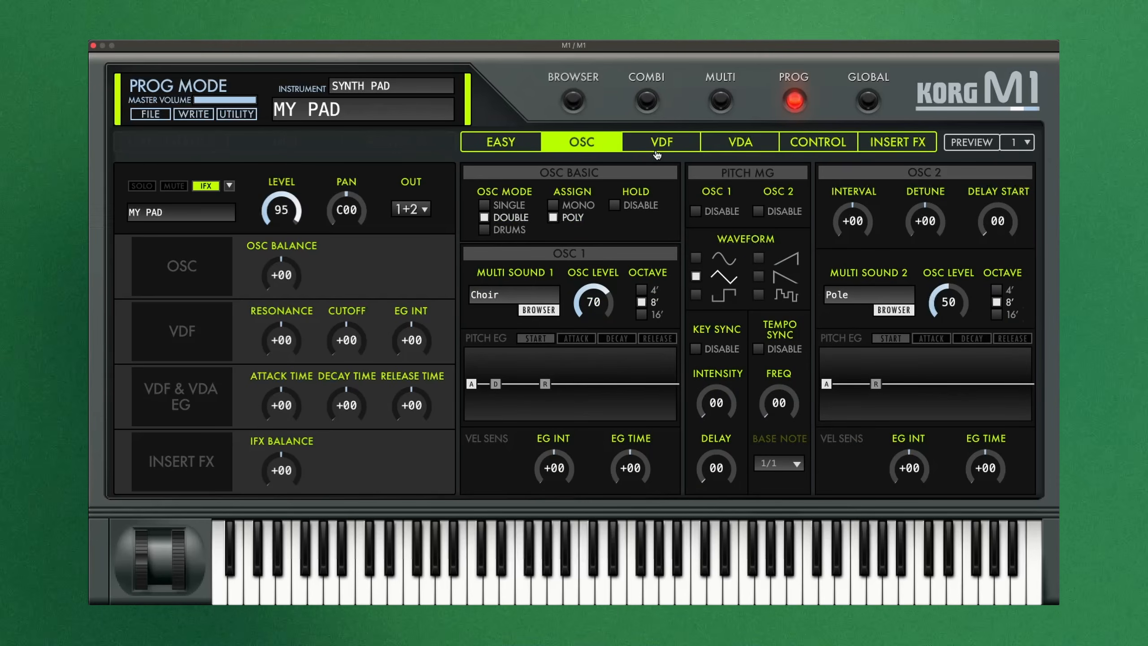
{"action": "left_click", "coordinate": [677, 151]}
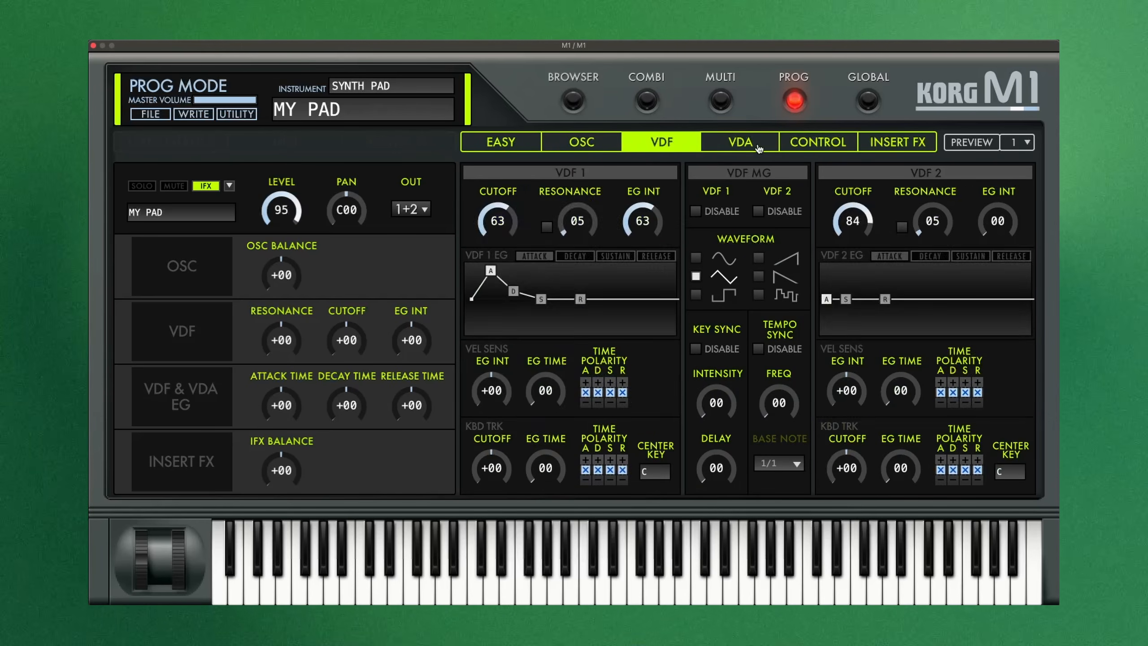
{"action": "left_click", "coordinate": [759, 149]}
{"action": "left_click", "coordinate": [813, 147]}
{"action": "left_click", "coordinate": [737, 145]}
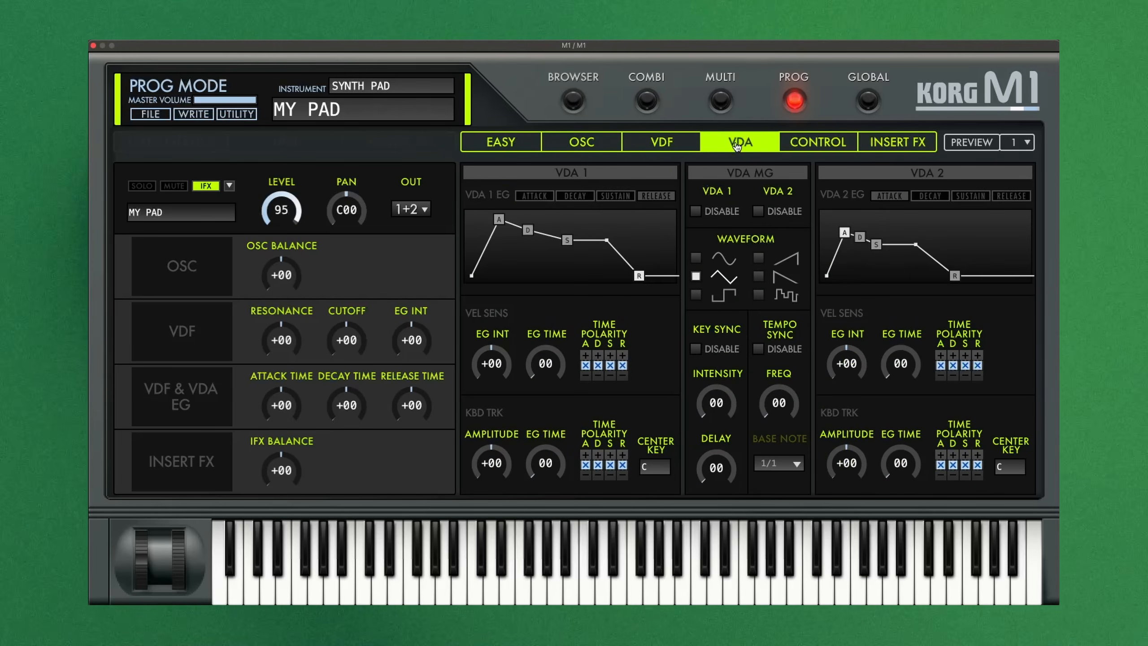